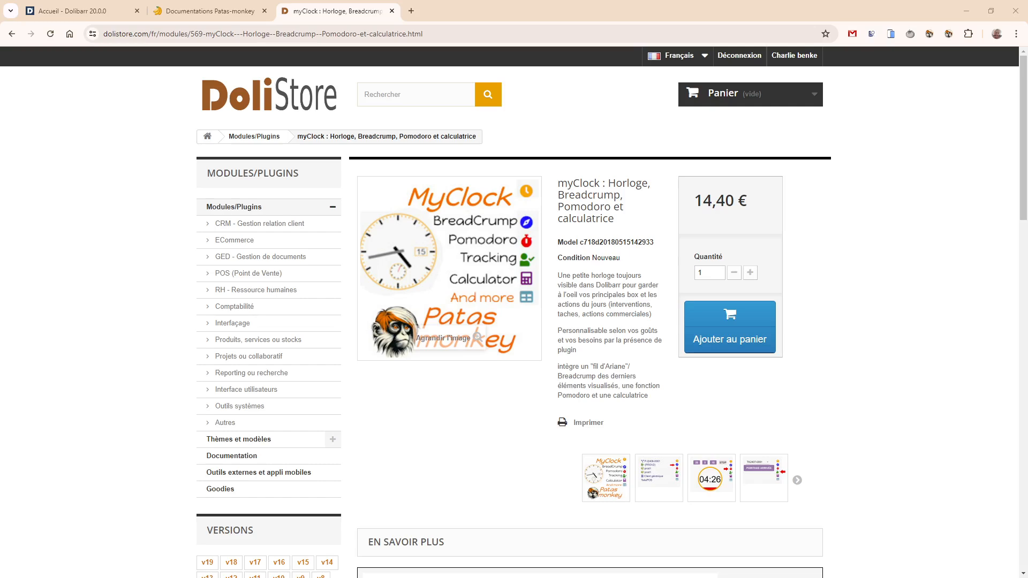
View the MyClock documentation page, then the Dolibarr home page and its Projects area
click(209, 14)
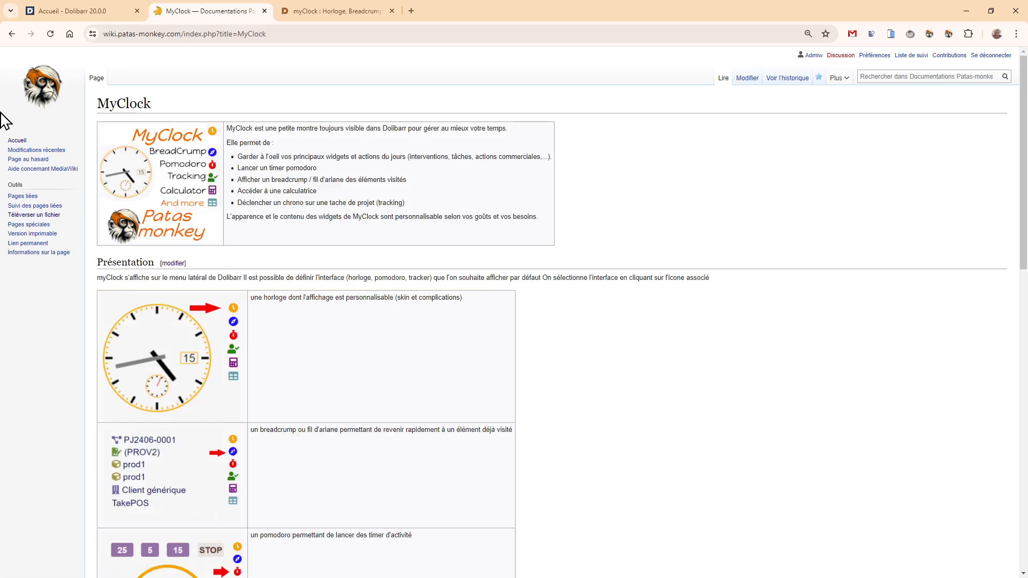
click(46, 9)
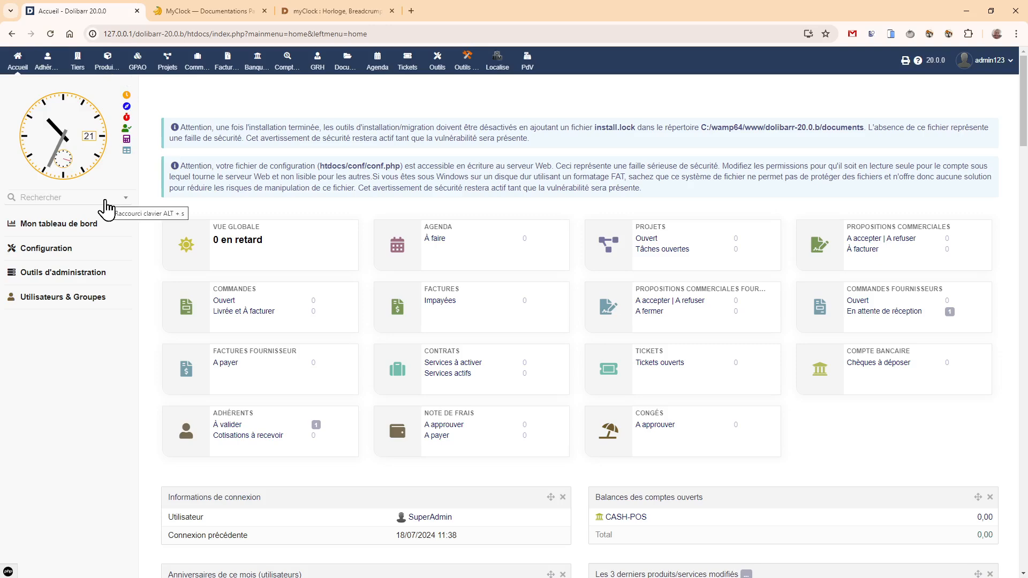
click(258, 65)
click(167, 69)
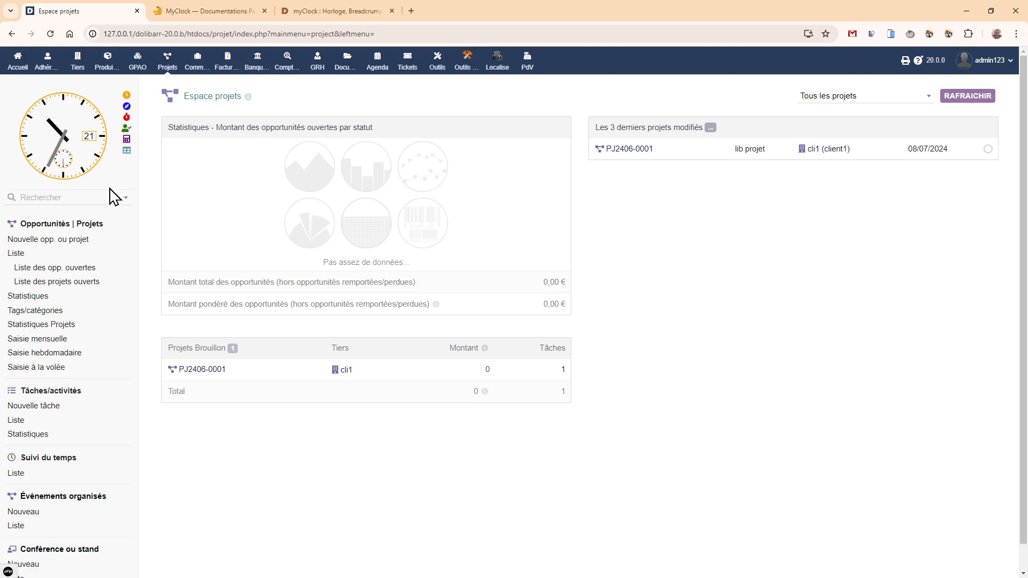
Find the myClock module in the modules/applications configuration and open its settings
click(23, 72)
click(31, 249)
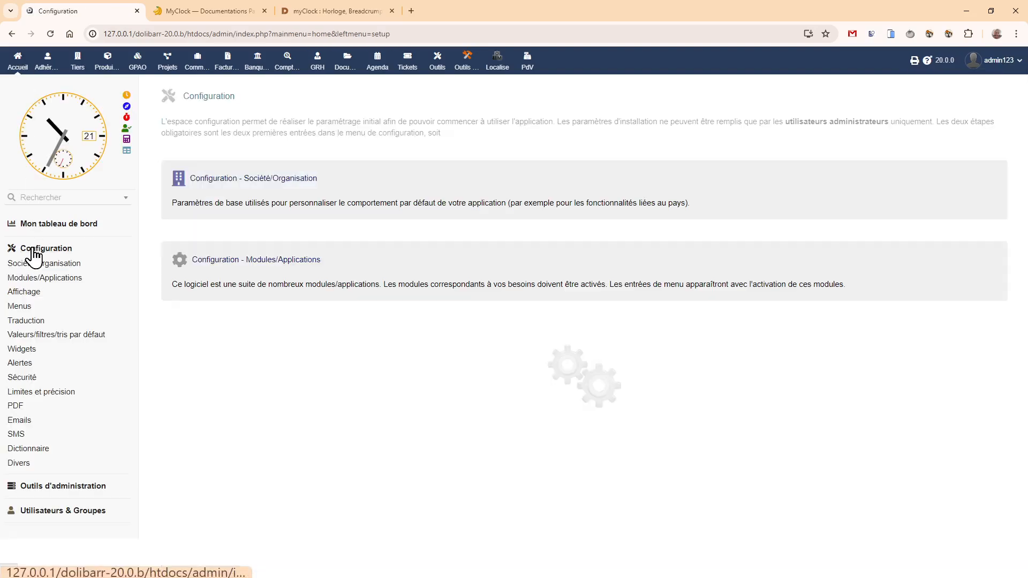
click(44, 278)
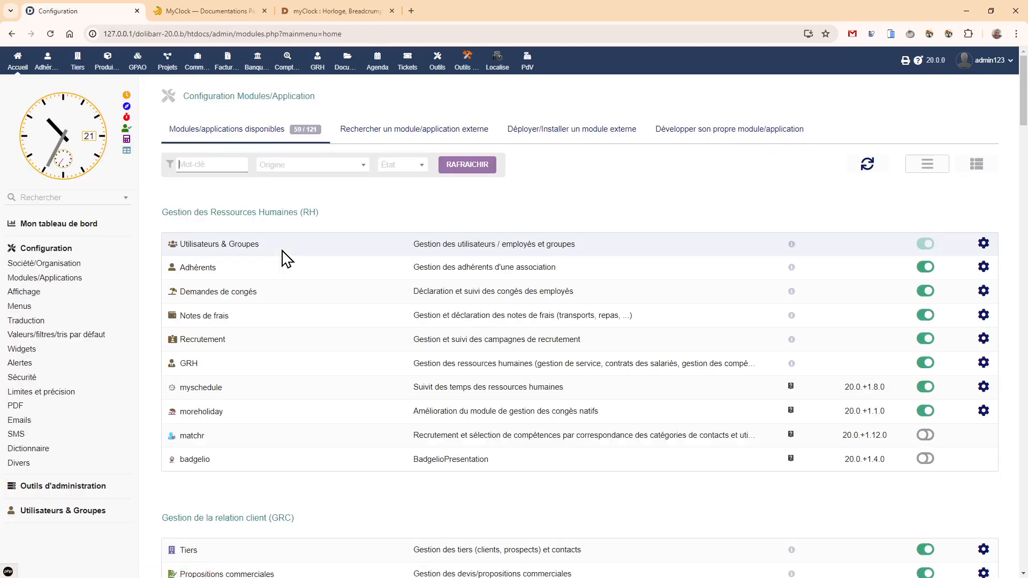
scroll(467, 204, down, 1)
scroll(468, 205, down, 20)
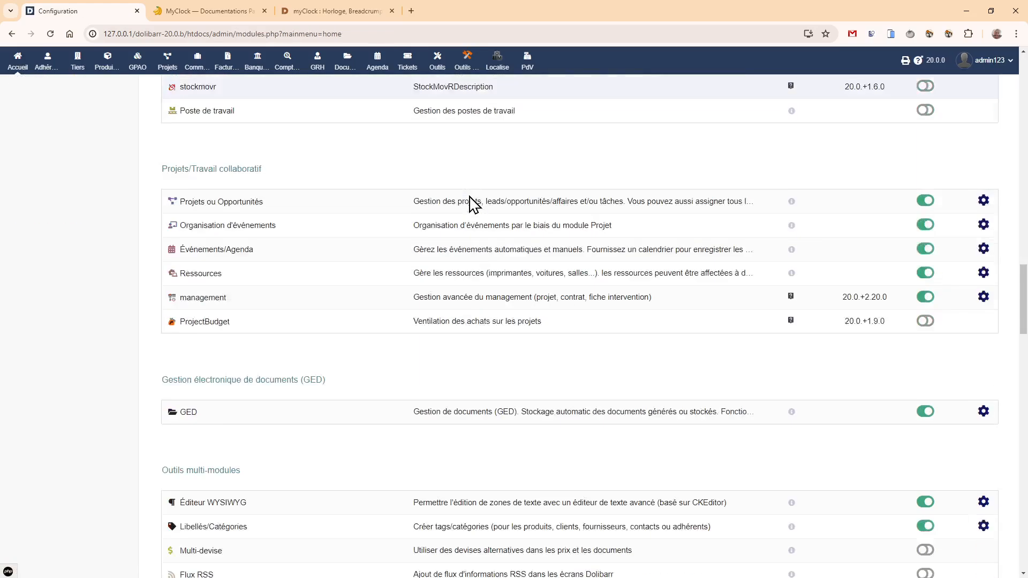
scroll(470, 206, down, 20)
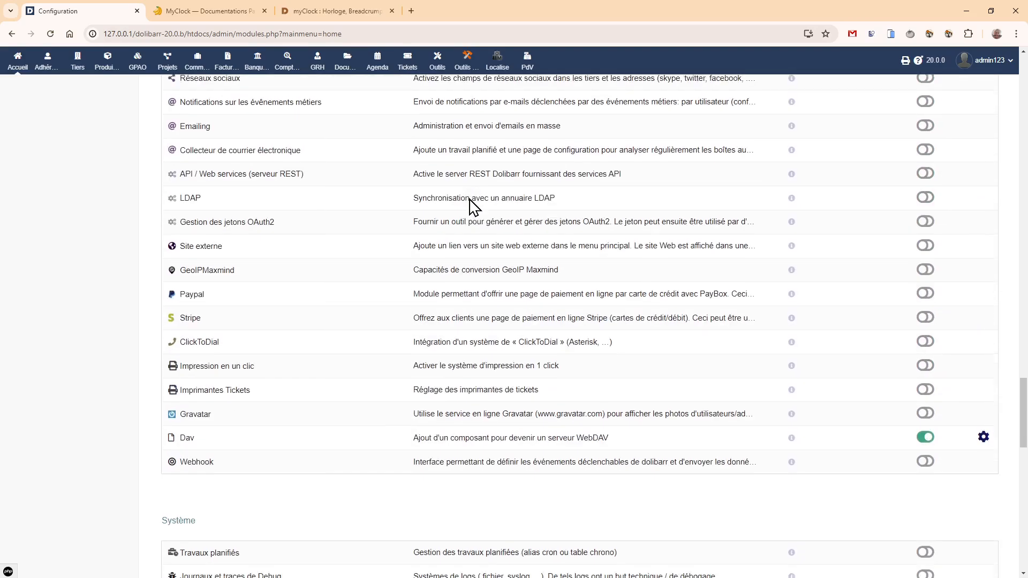
scroll(470, 206, down, 4)
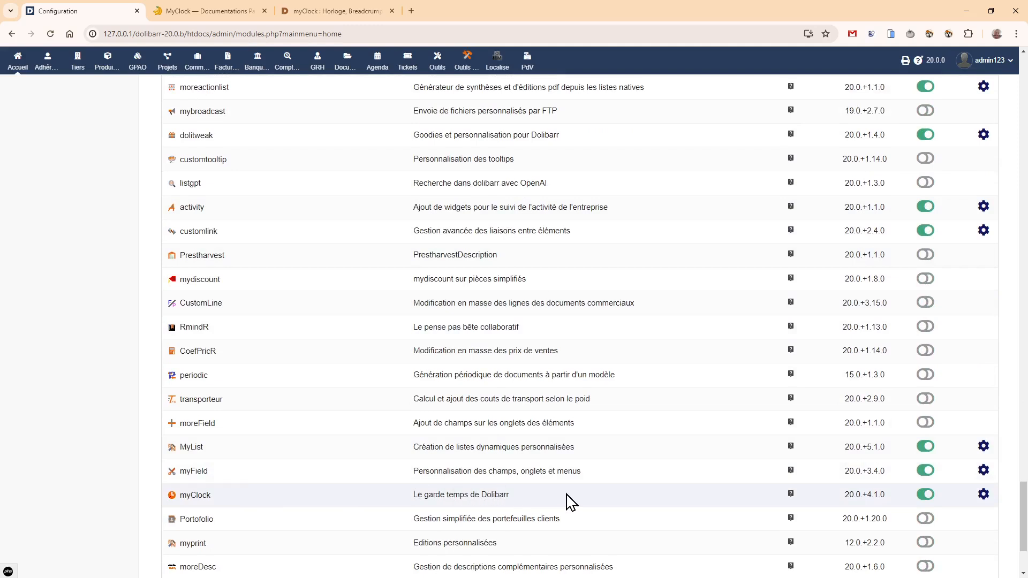
click(982, 497)
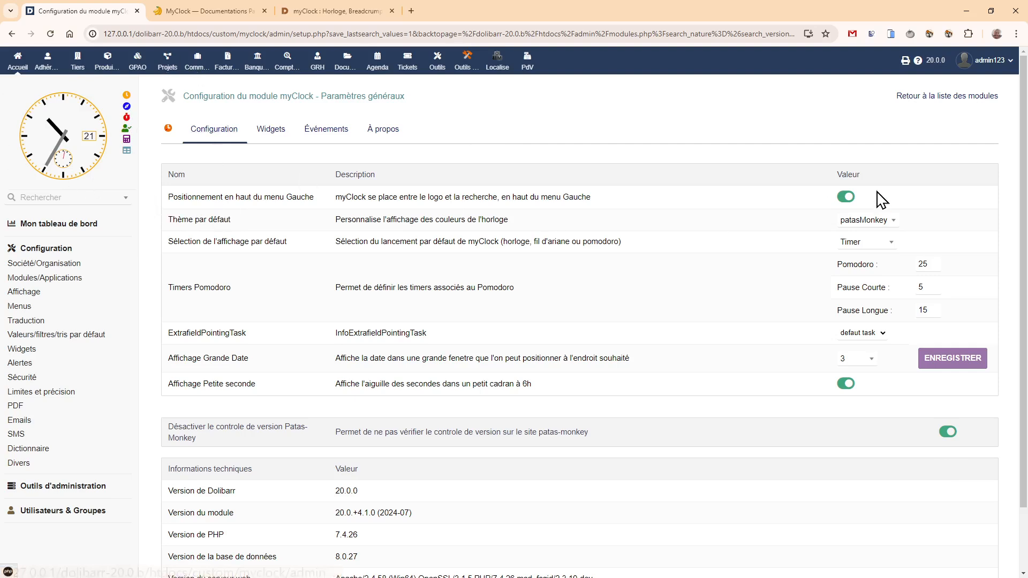
Turn off myClock's positioning above the menu, and turn it back on
click(845, 203)
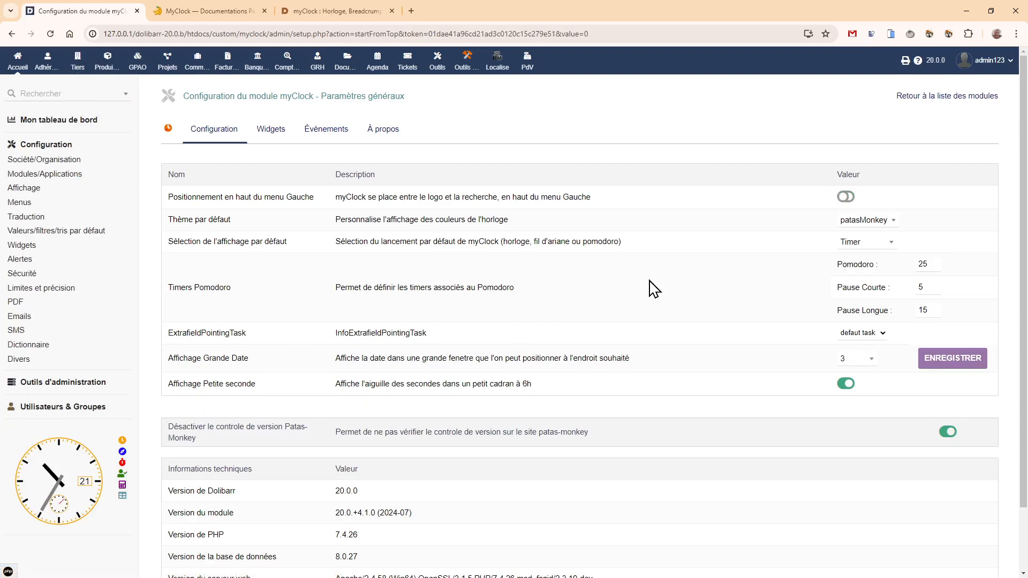
click(845, 200)
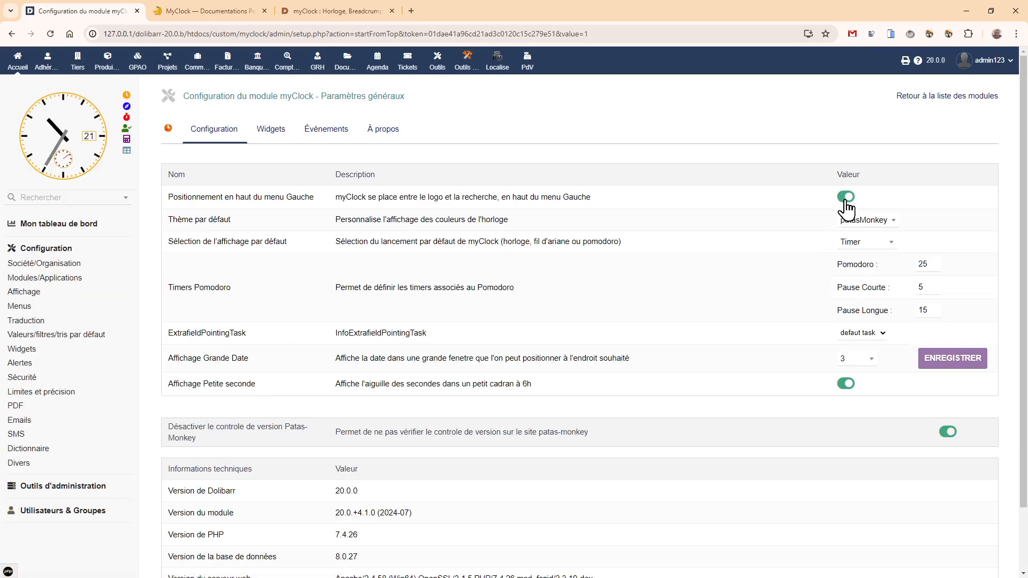
Try the classic, modern and chunkySwiss default clock themes one after another, saving each choice
click(869, 220)
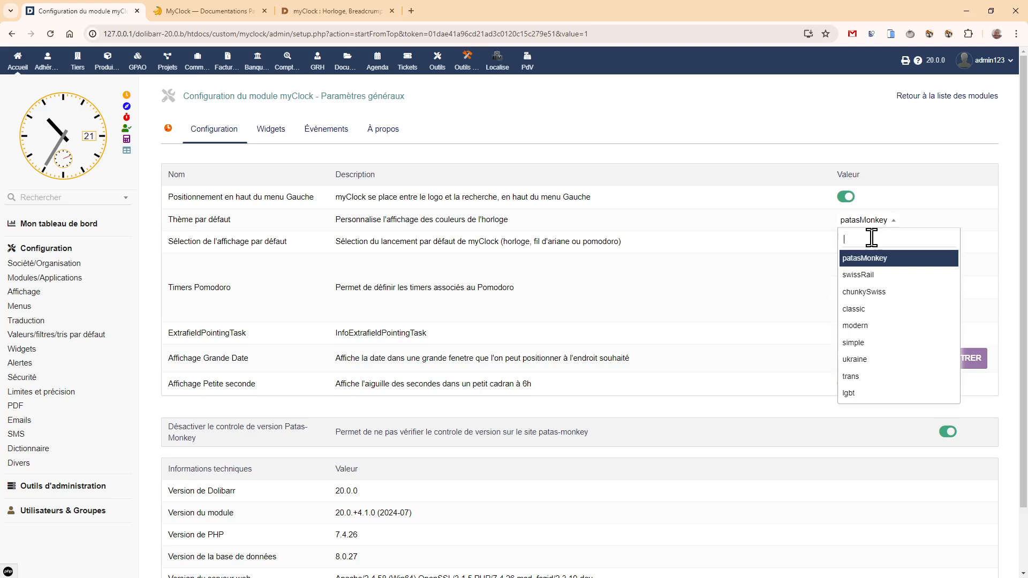
click(895, 311)
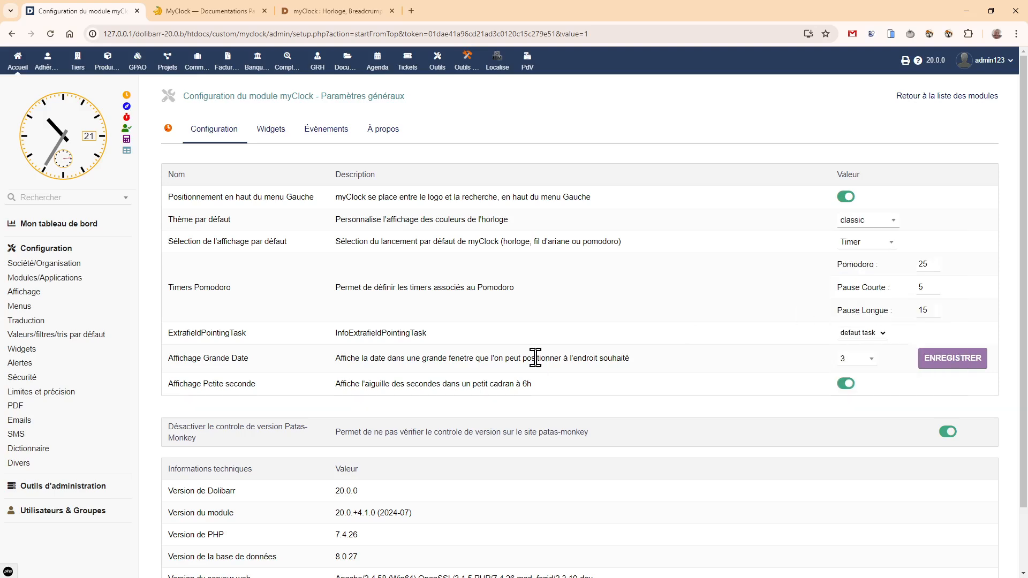
click(962, 363)
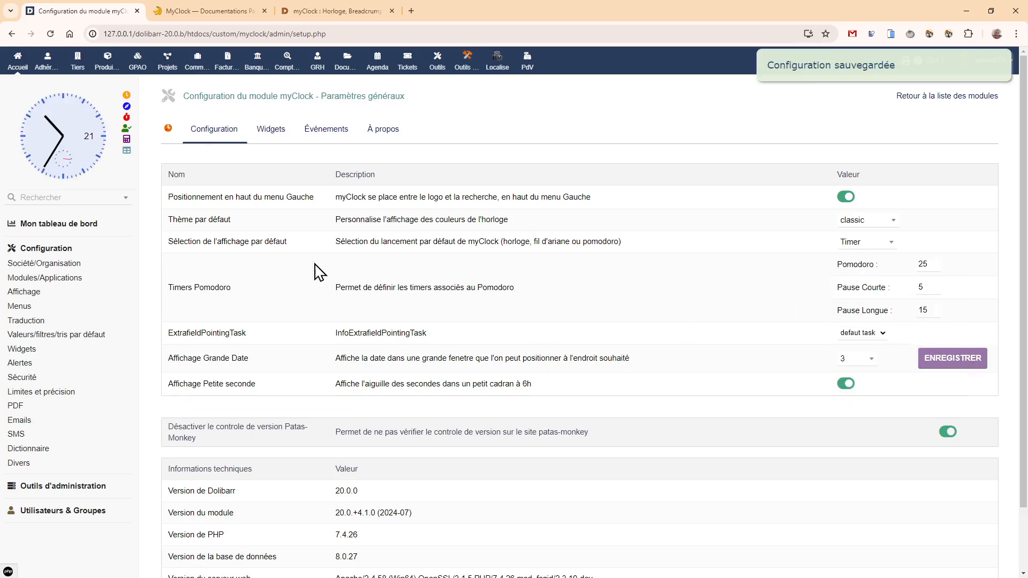
click(846, 221)
click(880, 330)
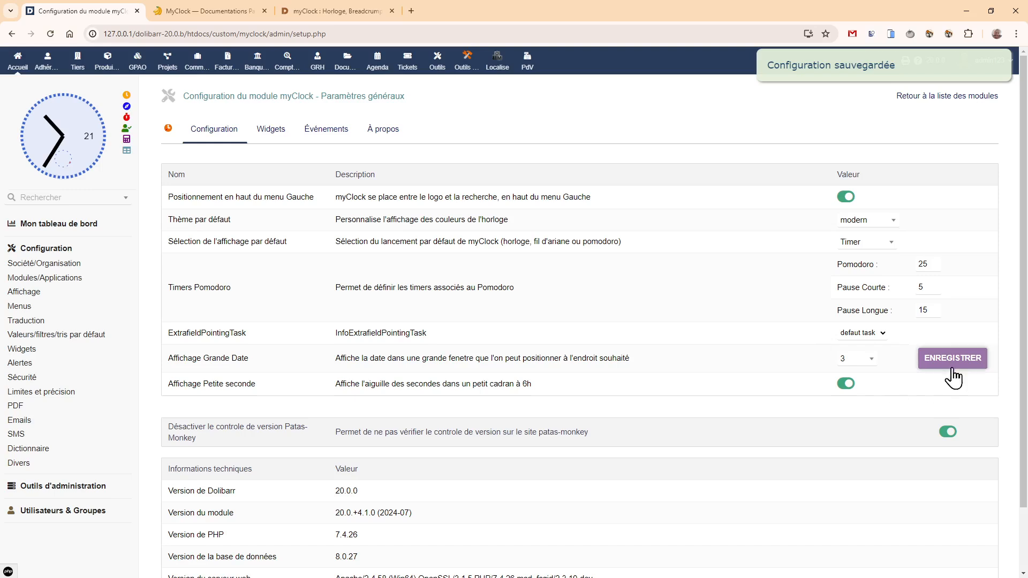
click(878, 221)
click(874, 294)
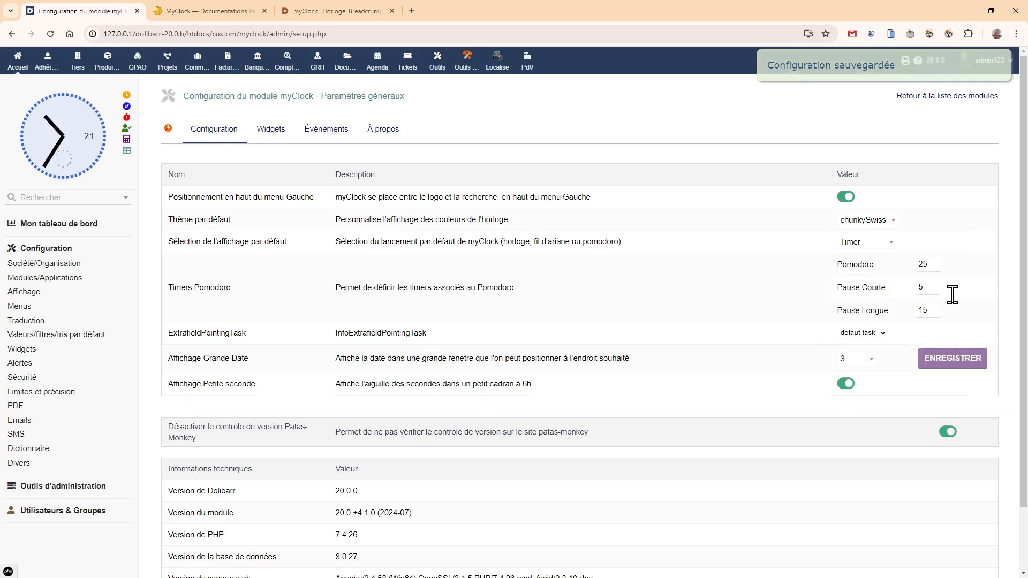
click(944, 359)
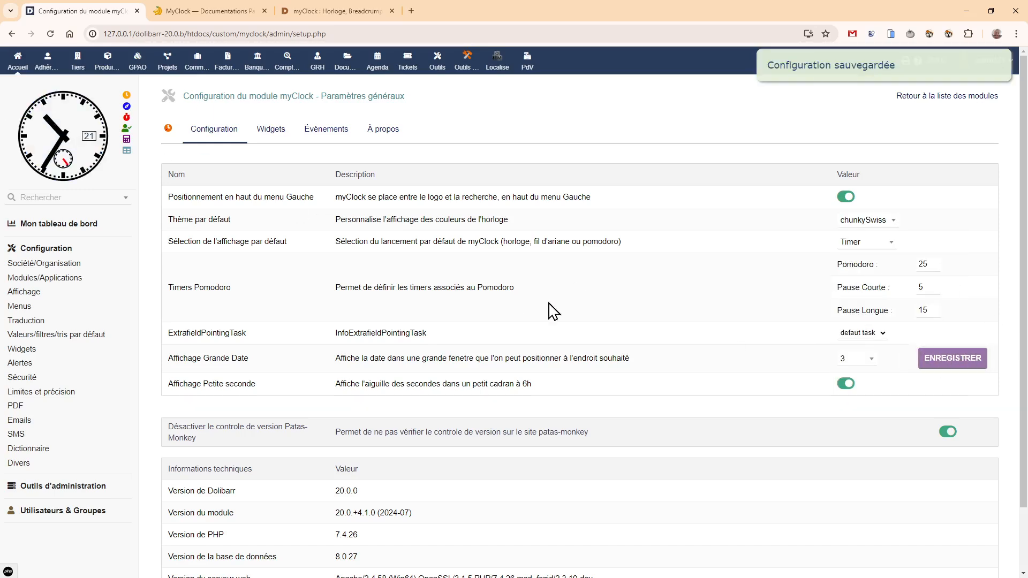
Set the default clock theme to swissRail and save the configuration
click(867, 220)
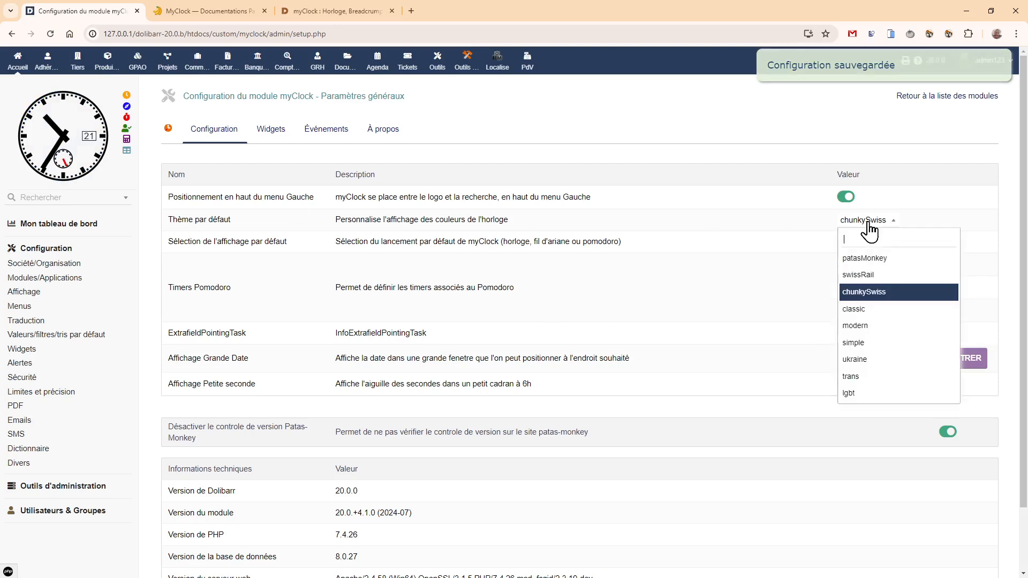
click(872, 275)
click(945, 359)
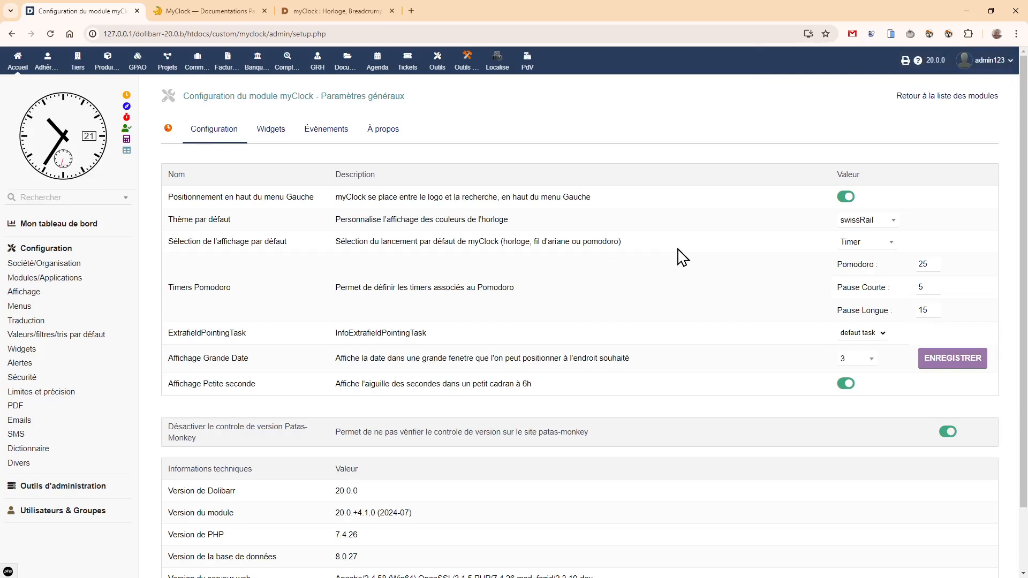
Set myClock's default display to BreadCrump and save the configuration
click(864, 248)
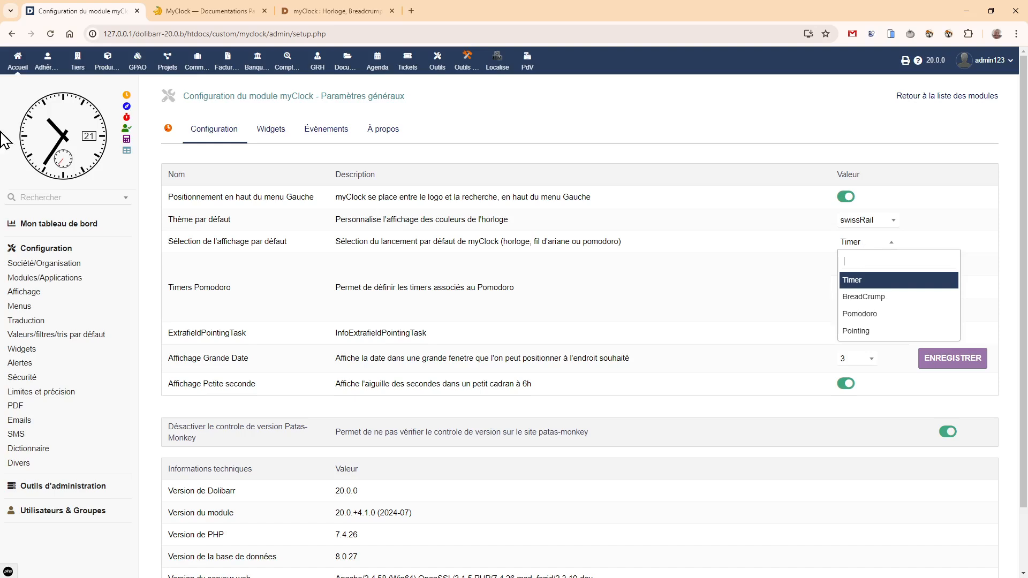
click(862, 297)
click(958, 359)
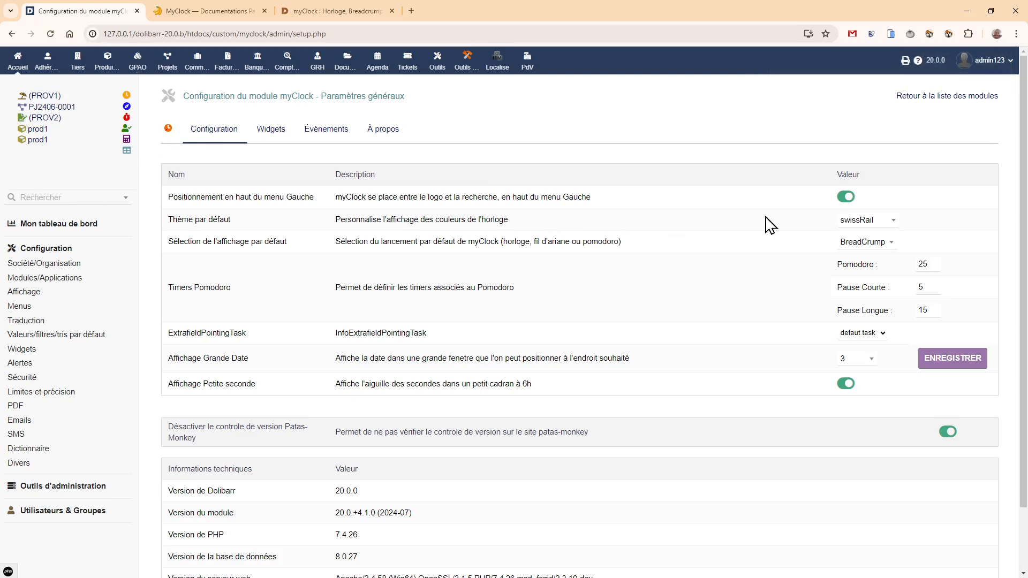
Select Pomodoro as myClock's default display without saving
click(852, 242)
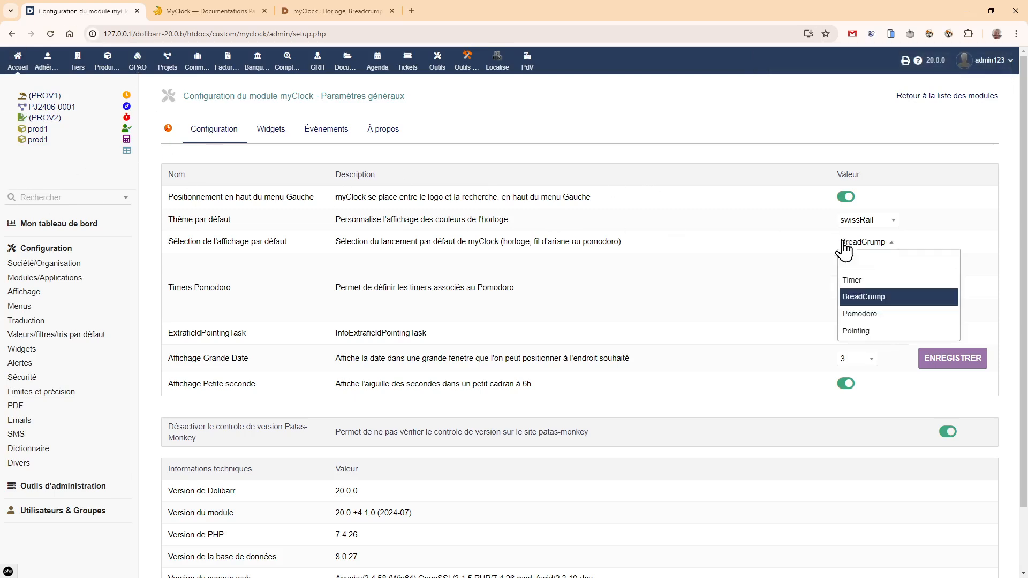
click(878, 315)
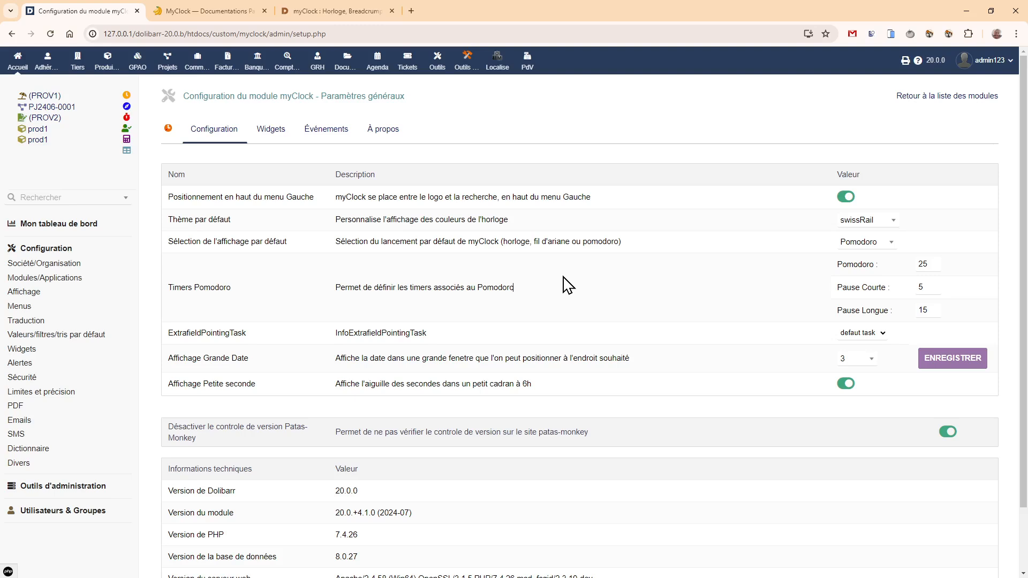
Show the Pomodoro view and start the 25, 5 and 15 minute timers in turn, ending with the 5 minute one
click(127, 117)
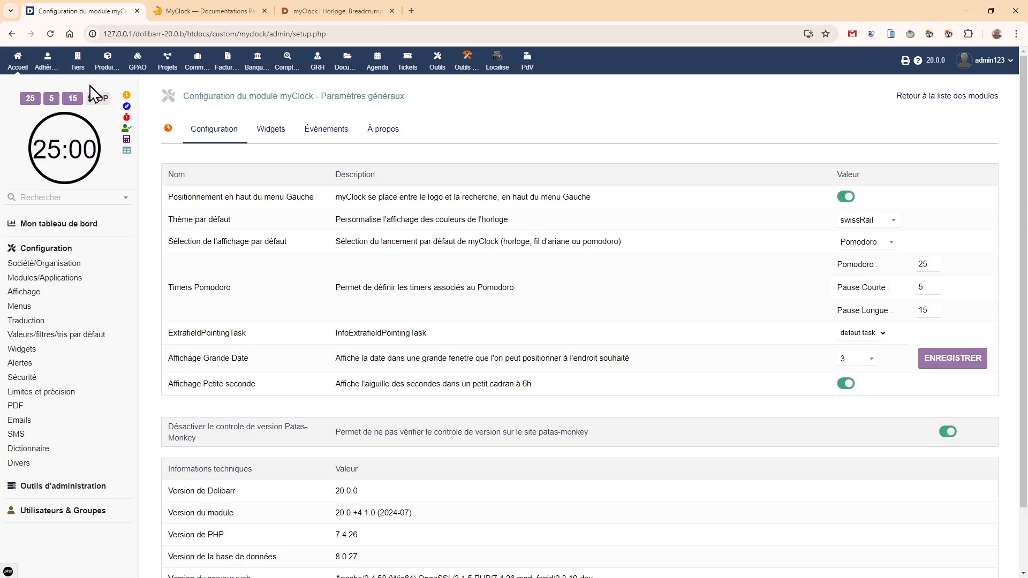
click(31, 100)
click(52, 101)
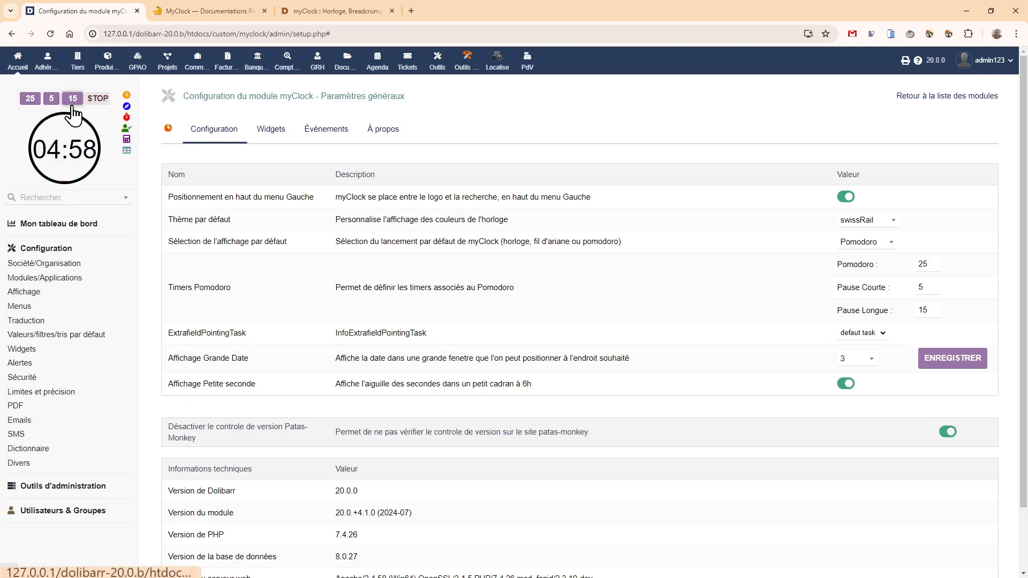
click(73, 104)
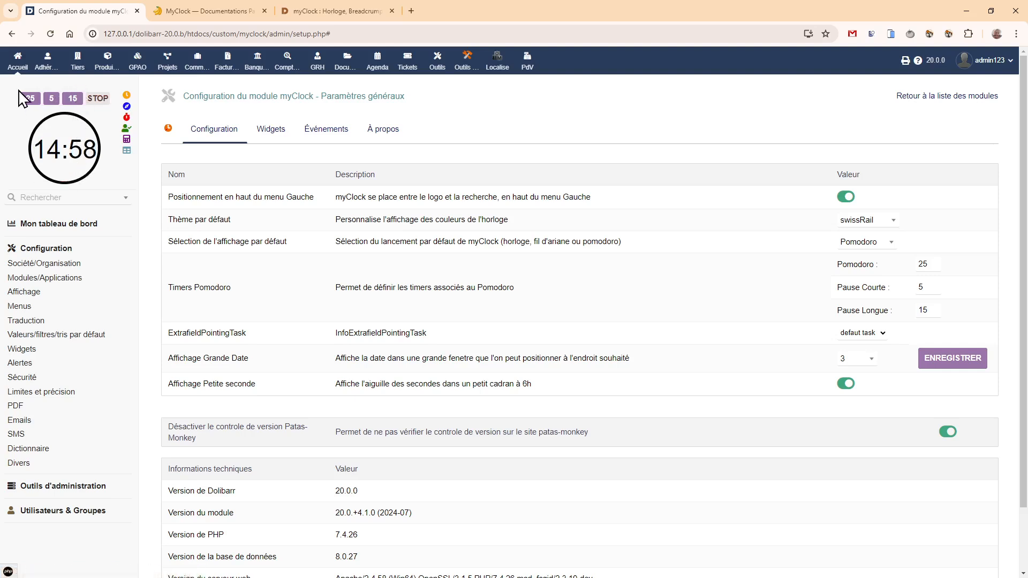
click(50, 103)
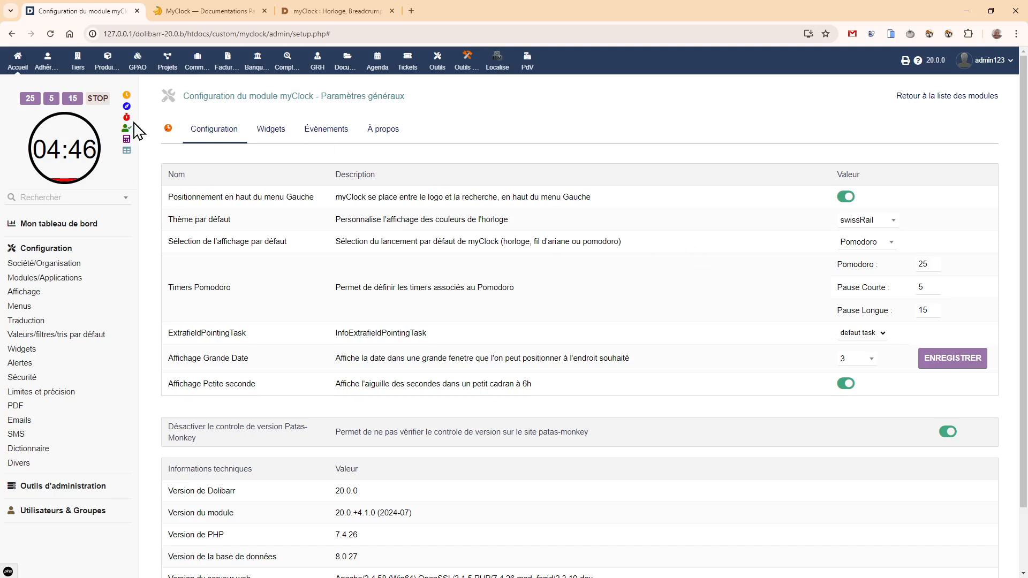
Switch the myClock widget back and forth between the clock, breadcrumb and Pomodoro views
click(127, 95)
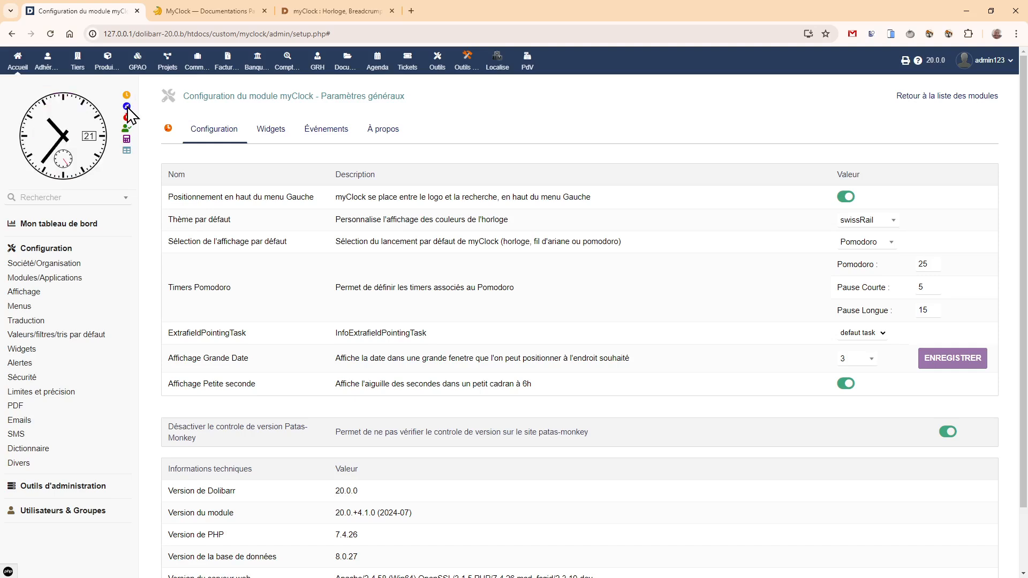
click(128, 107)
click(126, 117)
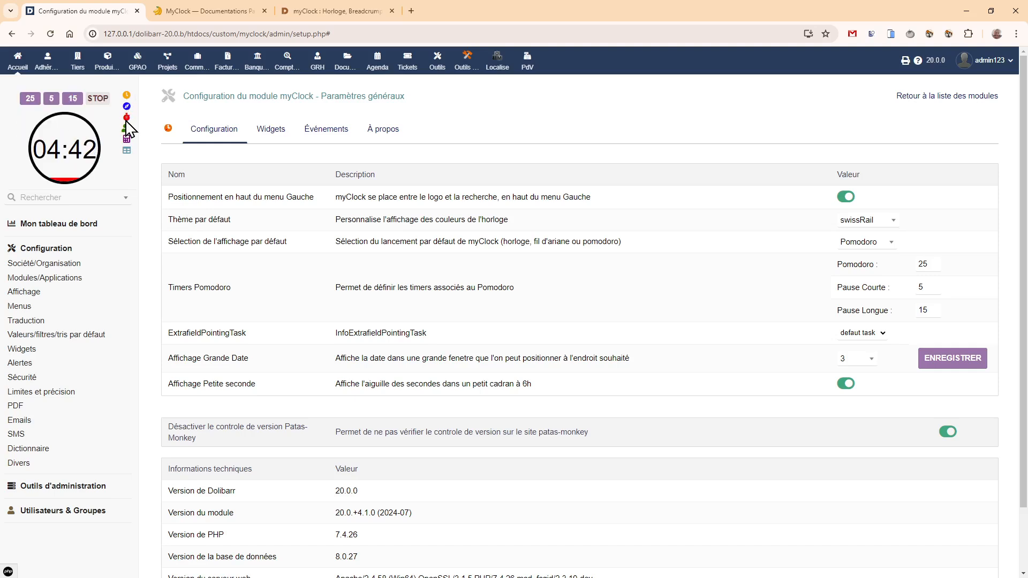
click(127, 95)
click(128, 108)
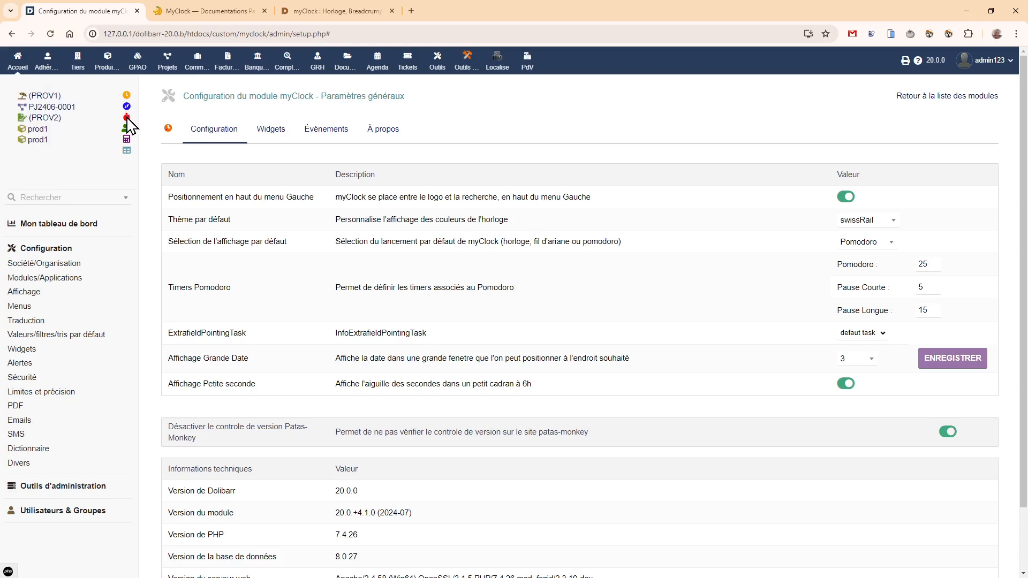
click(127, 118)
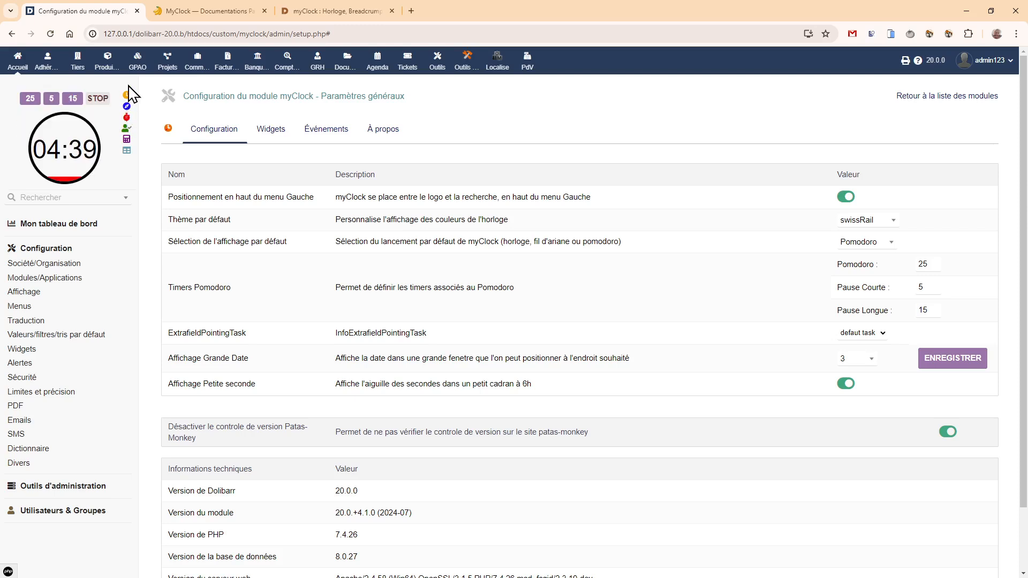
Try a short calculation in the myClock calculator, clear it and return to the clock view
click(127, 140)
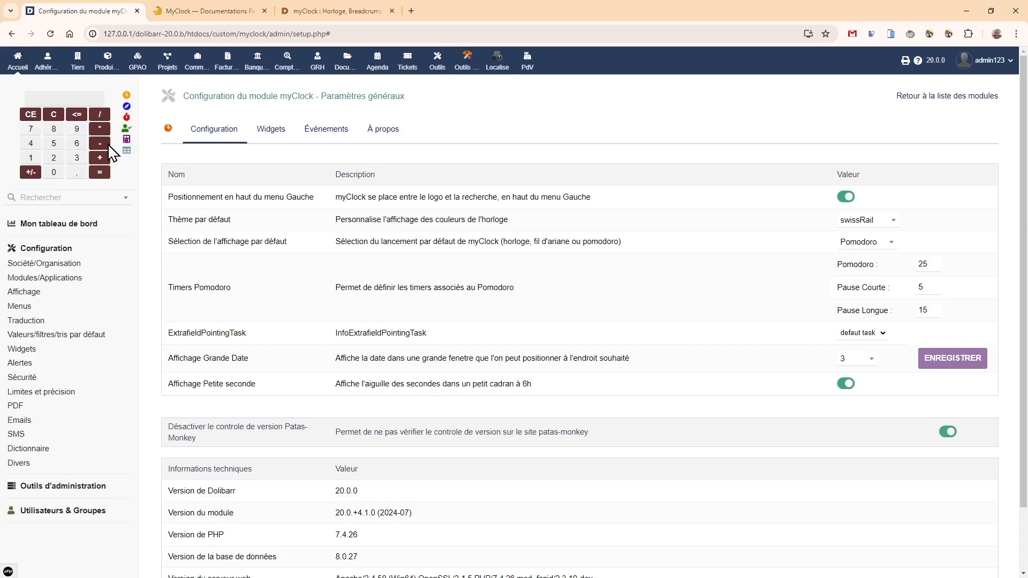
click(52, 143)
click(55, 157)
click(97, 153)
click(56, 157)
click(57, 114)
click(127, 96)
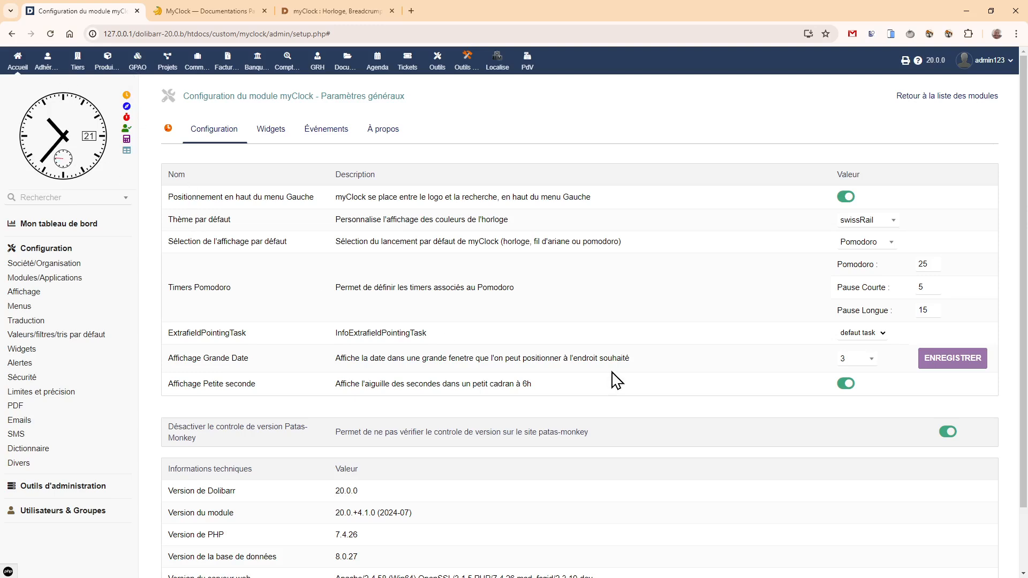
Turn off the small seconds dial (Affichage Petite seconde) and show the clock view
click(845, 385)
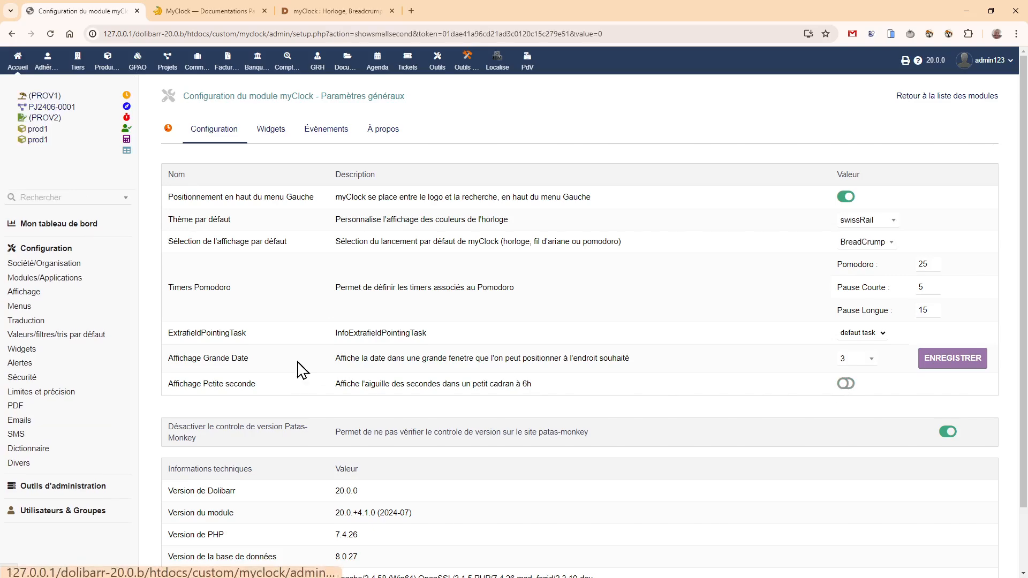
click(125, 96)
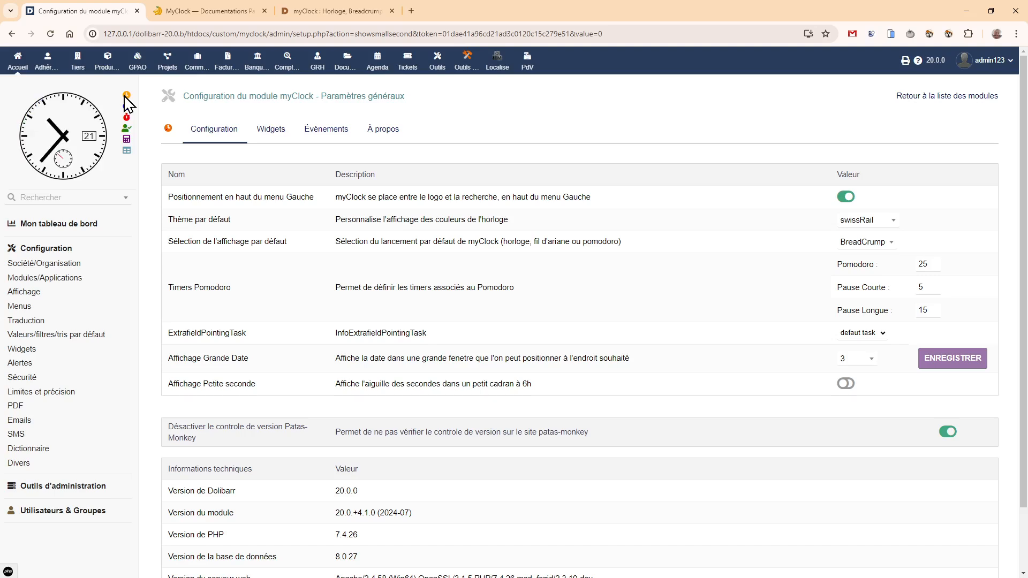
Set the large date display (Affichage Grande Date) to 12, save the configuration and reload the page to check the clock
click(859, 360)
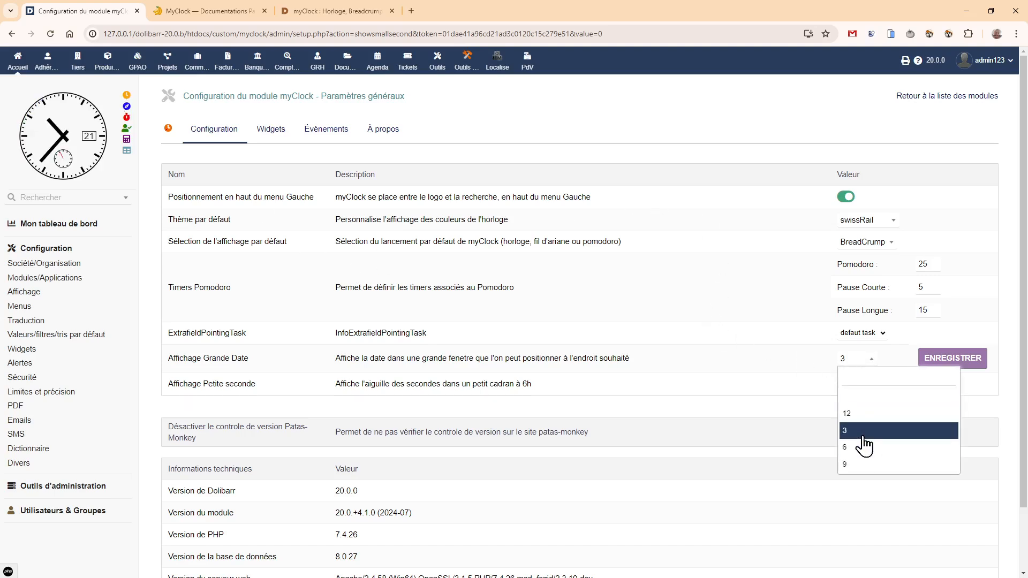
click(860, 418)
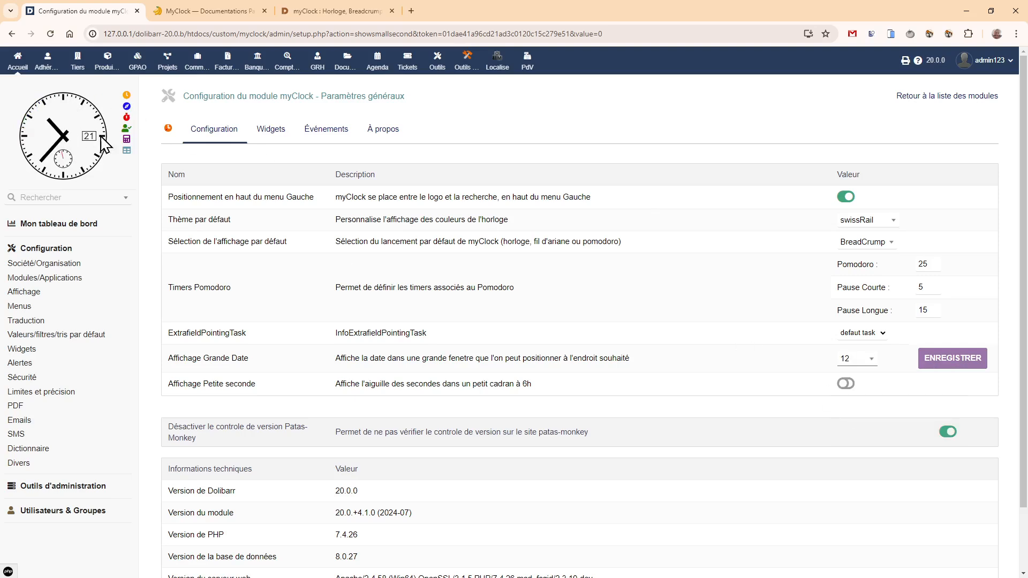
click(955, 362)
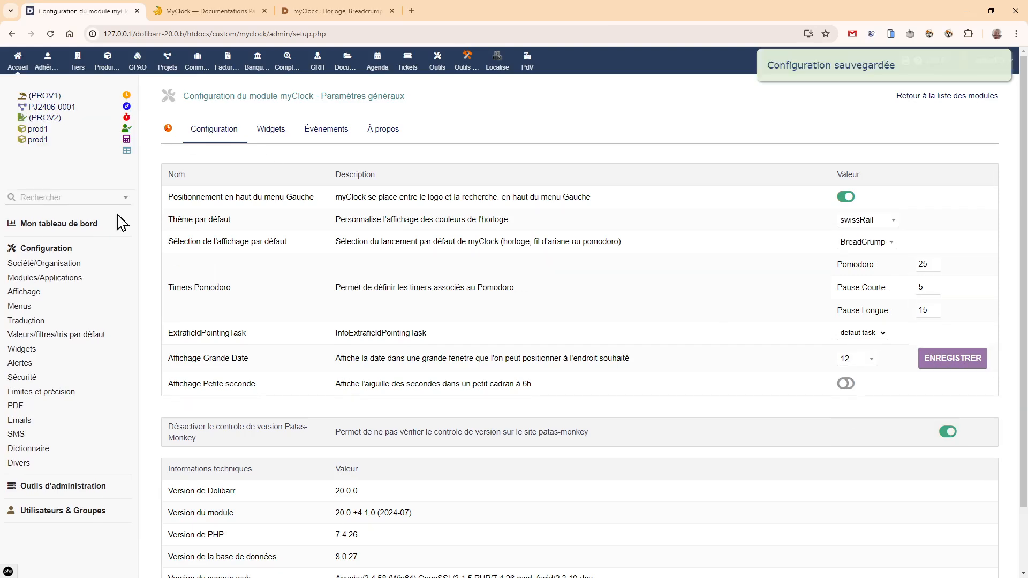
click(126, 95)
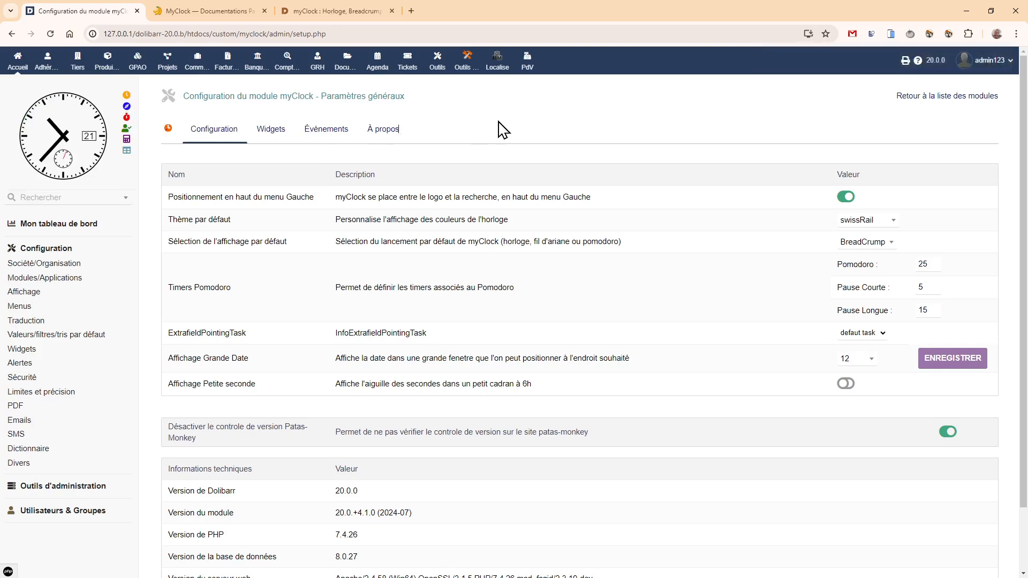
key(F5)
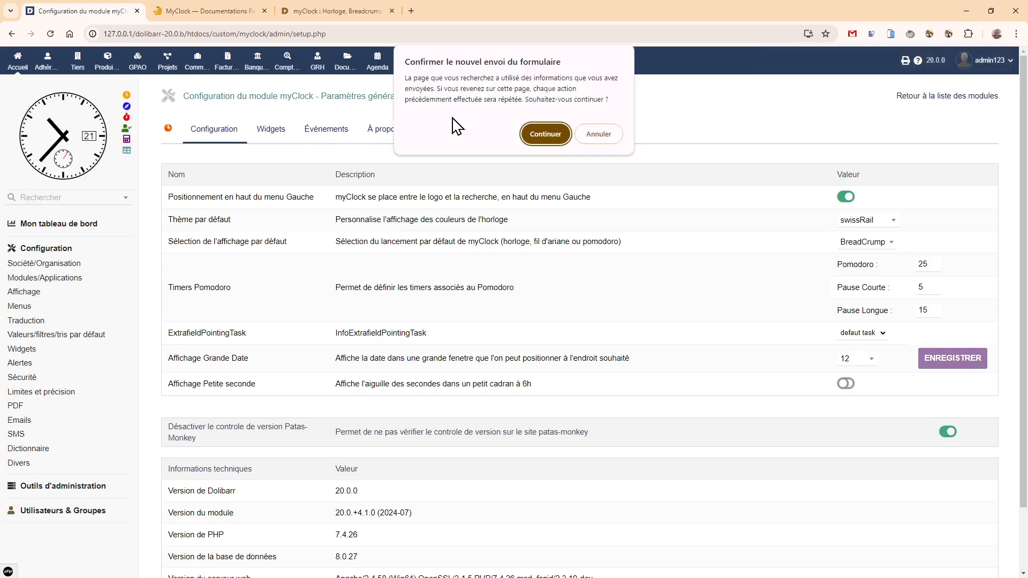
click(544, 135)
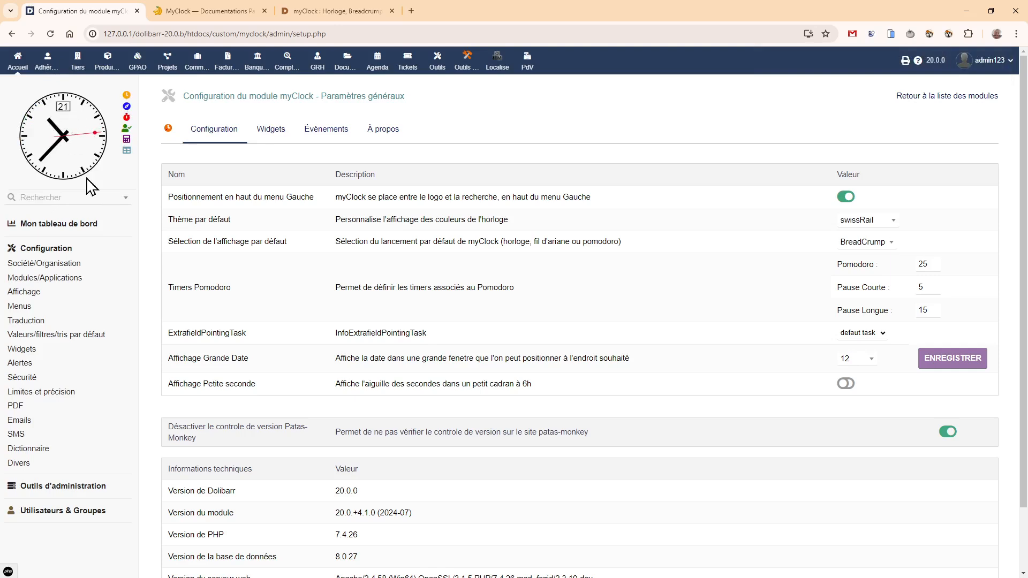
Clear the Affichage Grande Date value, save, reload the page and point out the date text above the clock
click(853, 371)
click(850, 413)
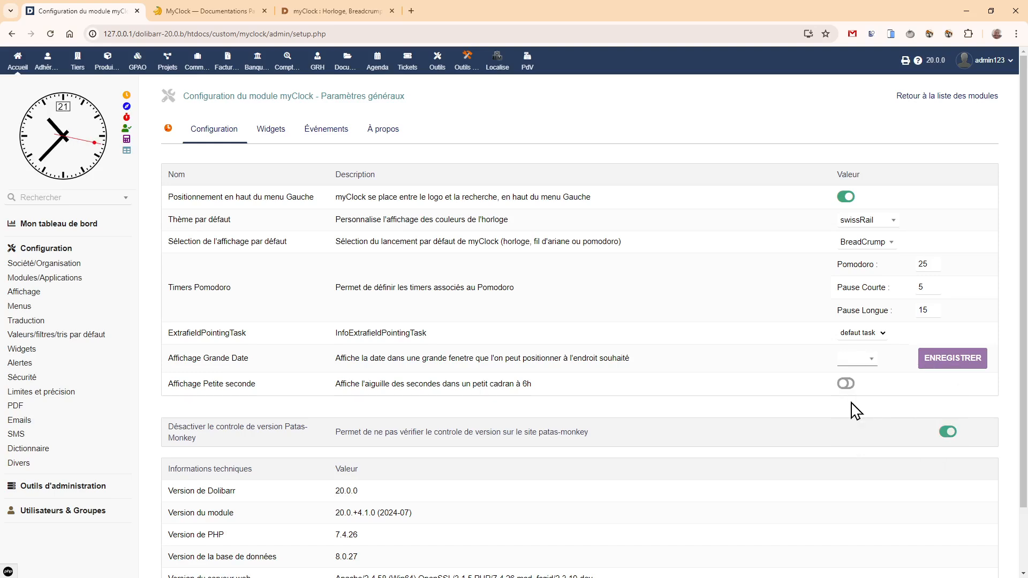
click(944, 375)
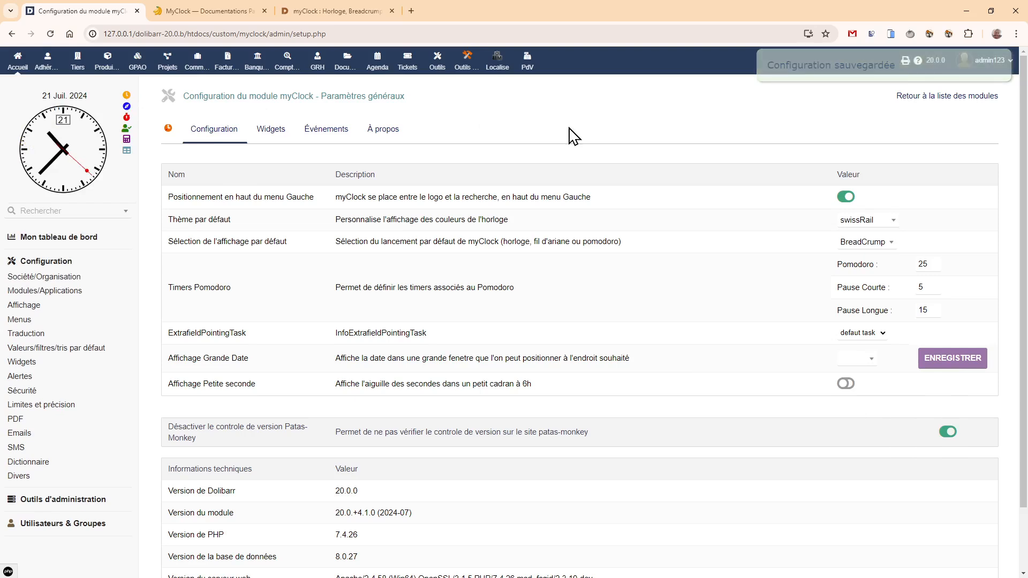
key(F5)
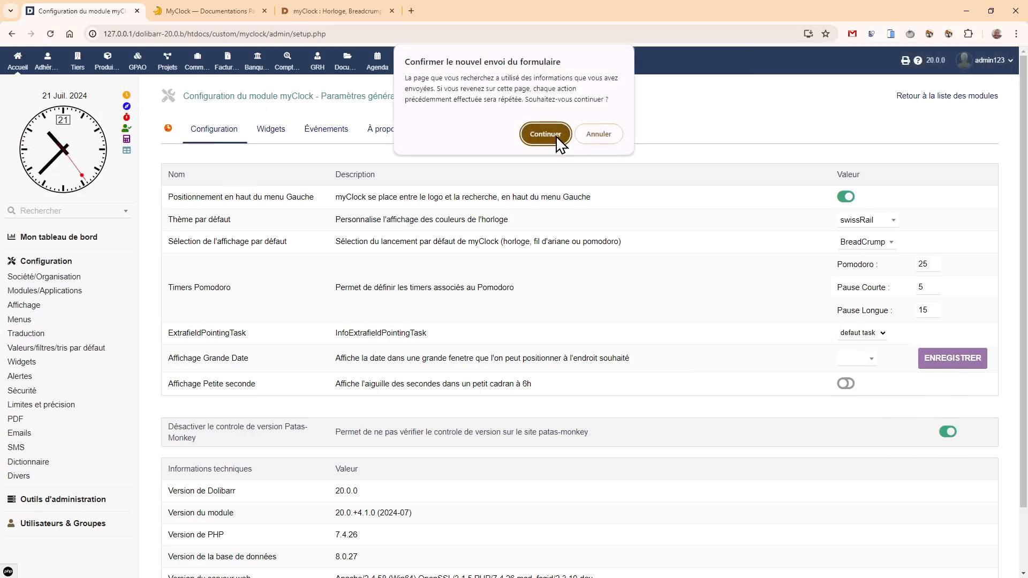
click(556, 136)
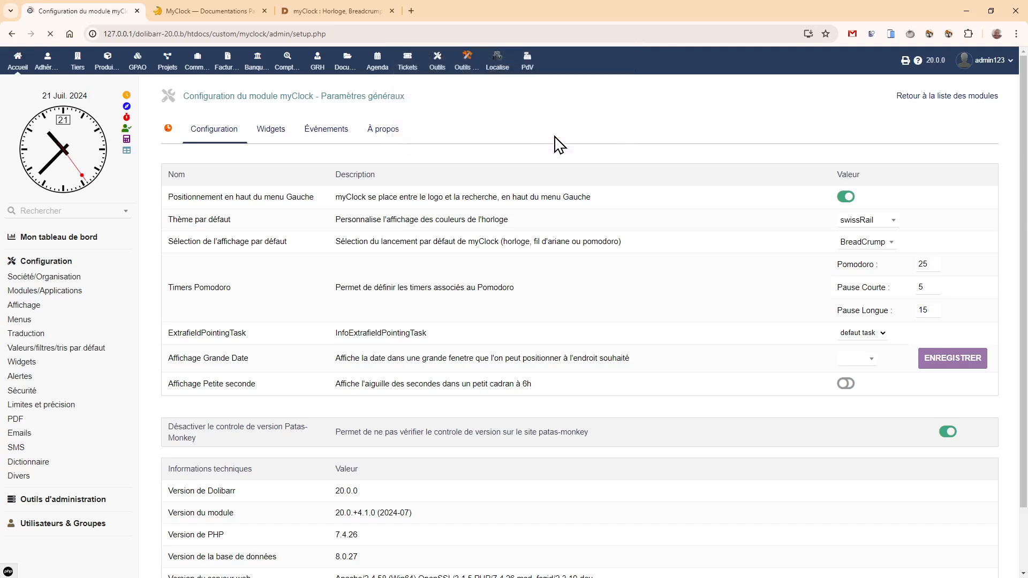
click(127, 95)
drag(83, 96, 16, 102)
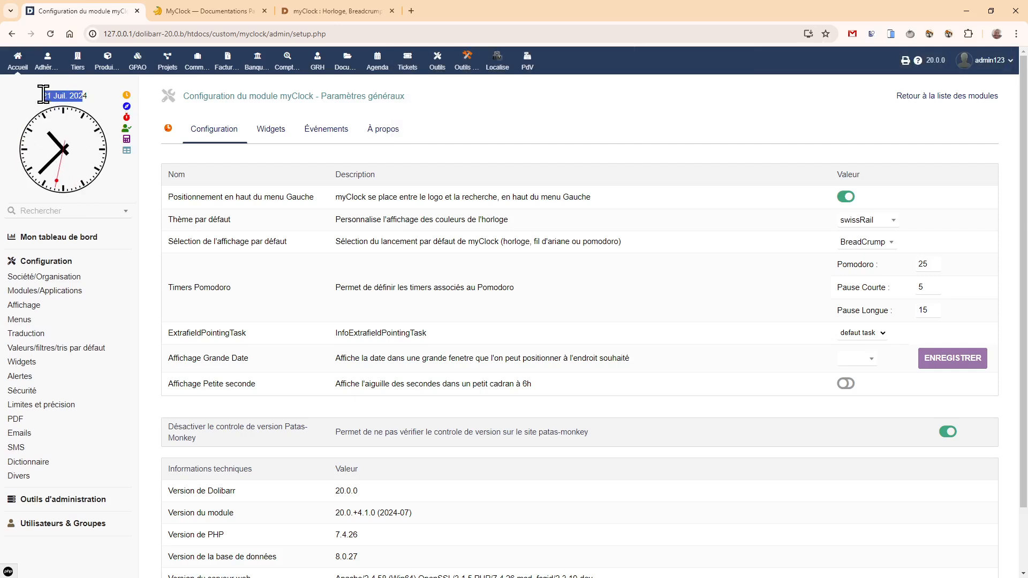
drag(94, 93, 36, 94)
click(131, 103)
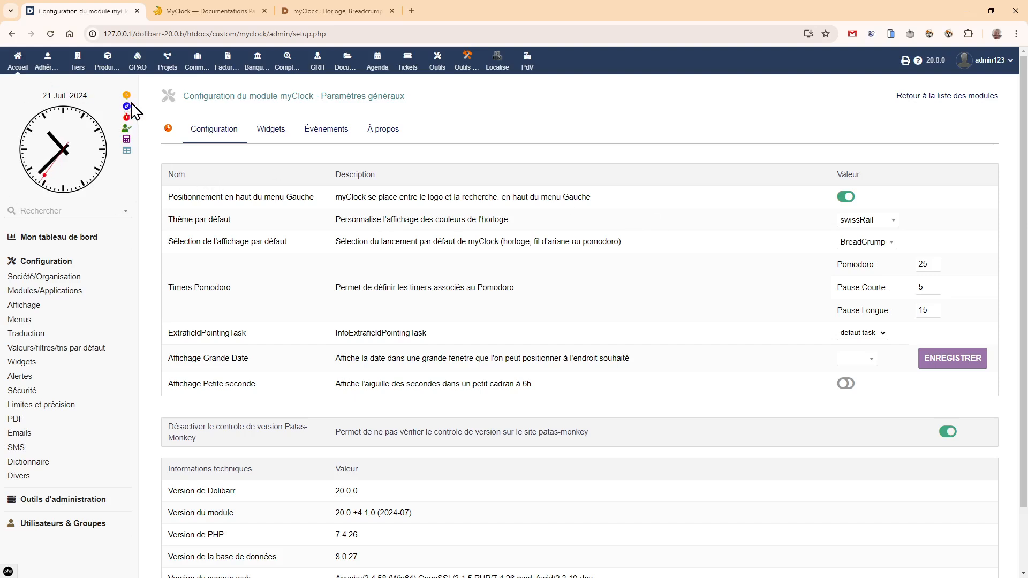
Show the breadcrumb and Pomodoro views of the myClock widget and stop the running Pomodoro timer
click(128, 106)
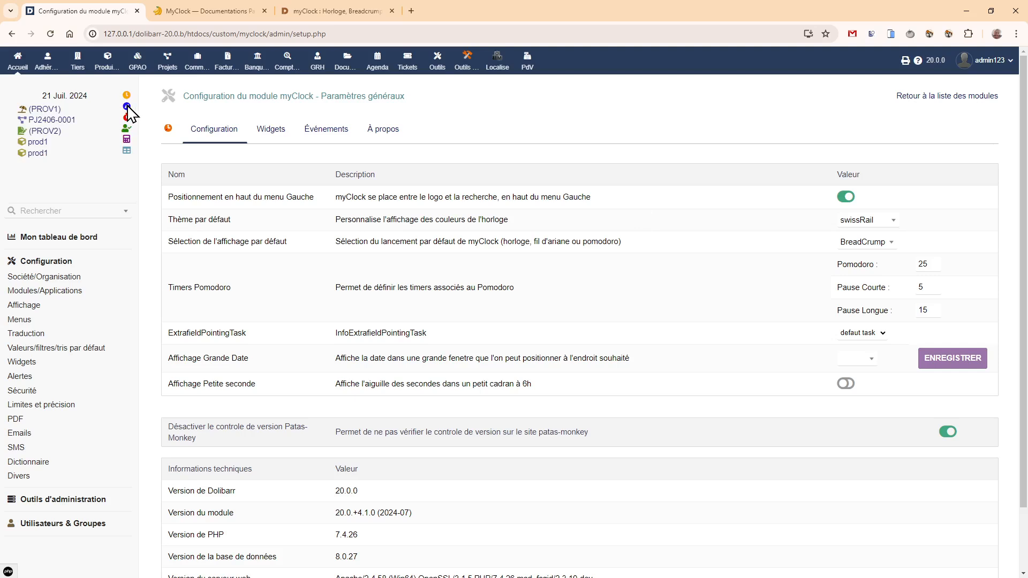
click(127, 119)
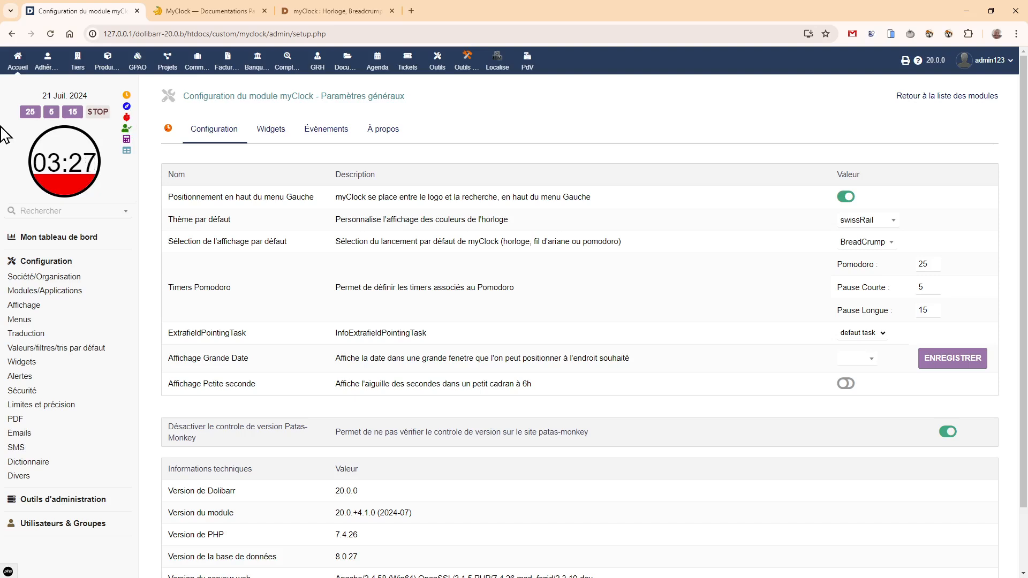
click(97, 112)
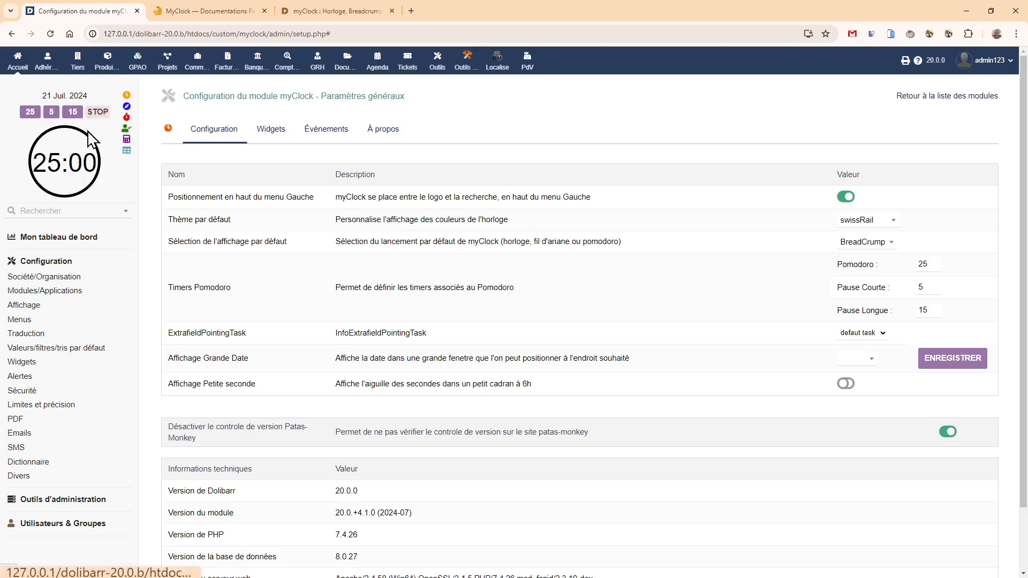
Show the task time-clocking and calculator views, and record the arrival on task TK2407-0001
click(127, 130)
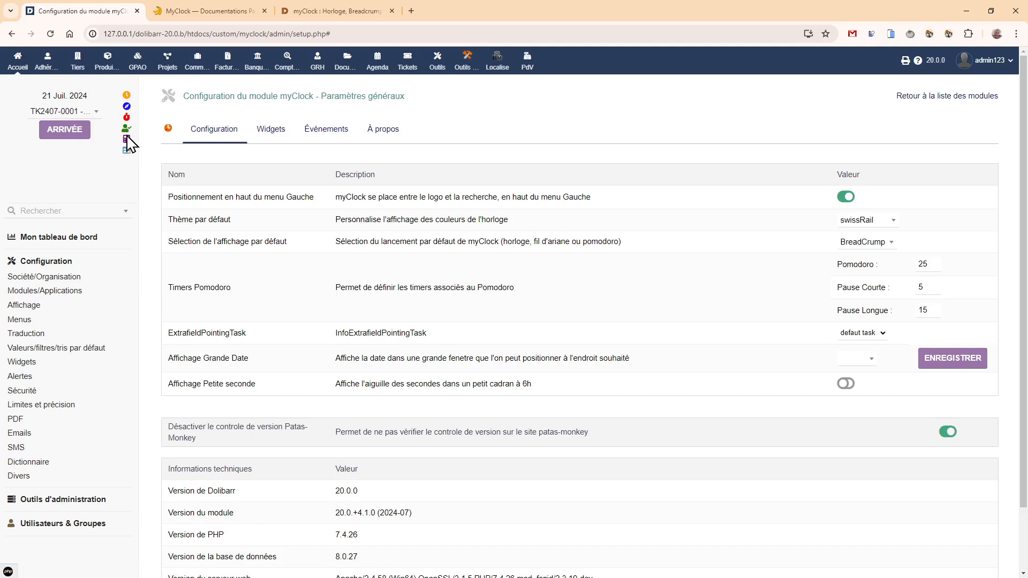
click(127, 140)
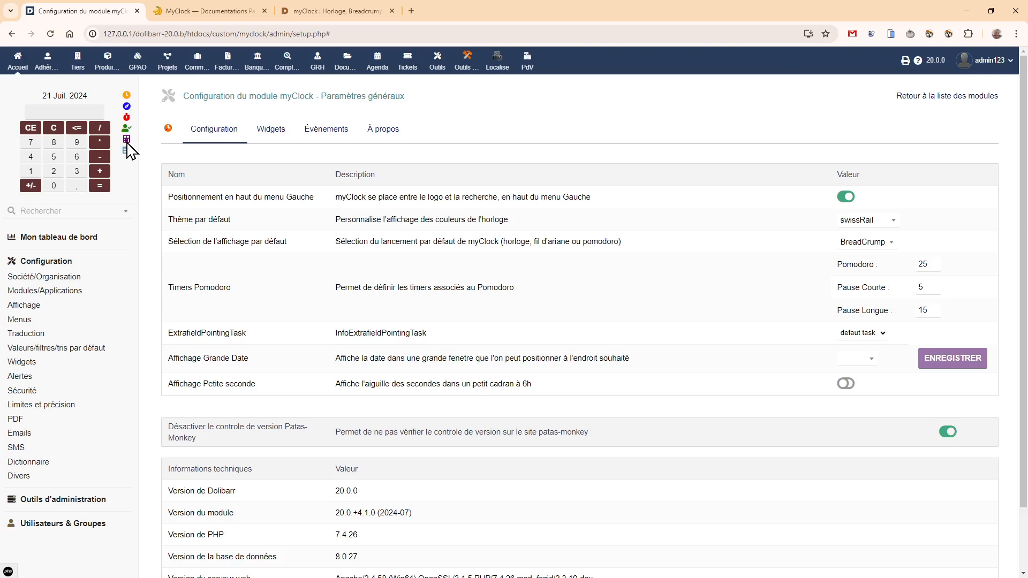
click(127, 129)
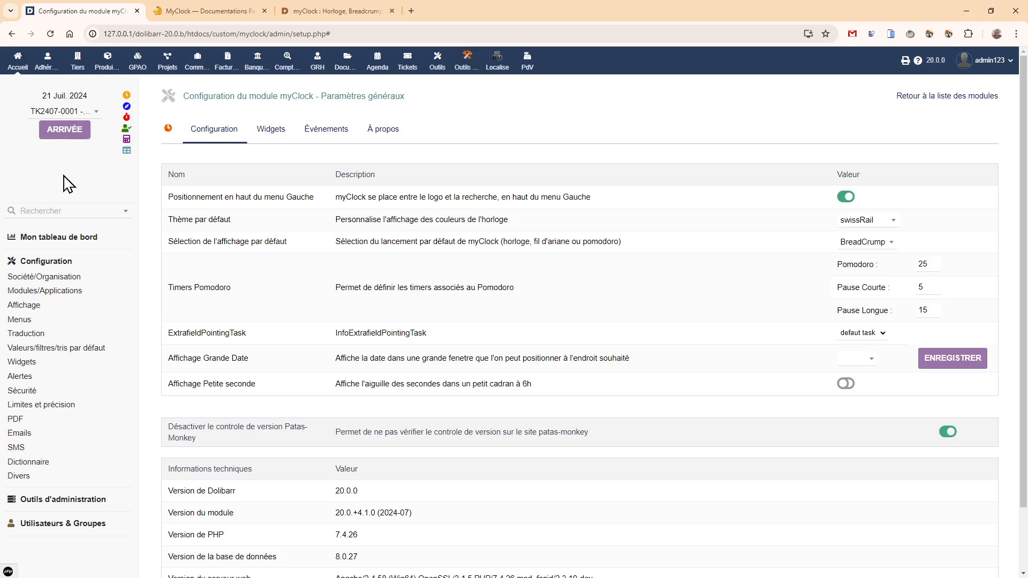
click(65, 141)
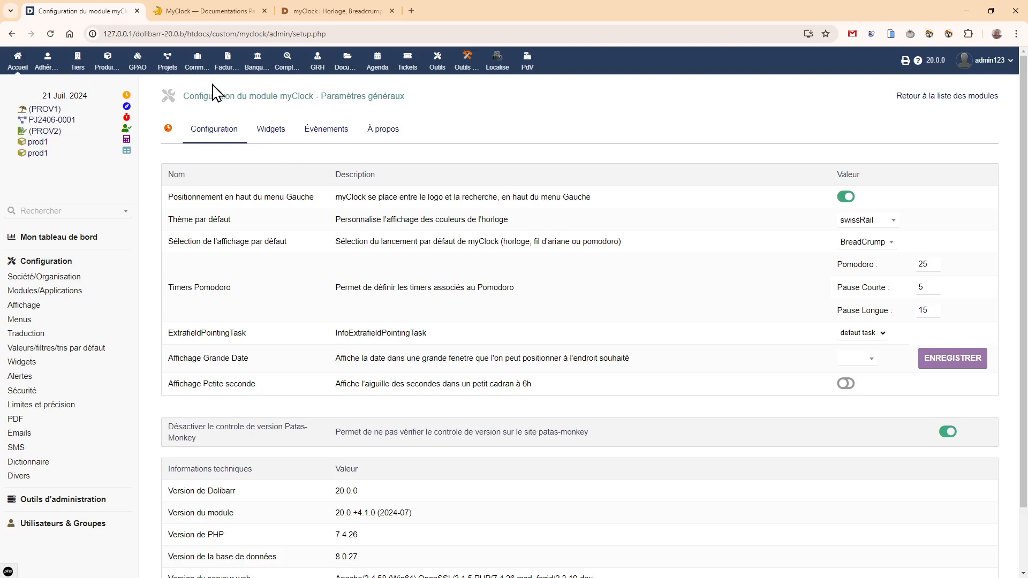
Go to the commercial area and show the running task timer with its note field in the myClock widget
click(187, 65)
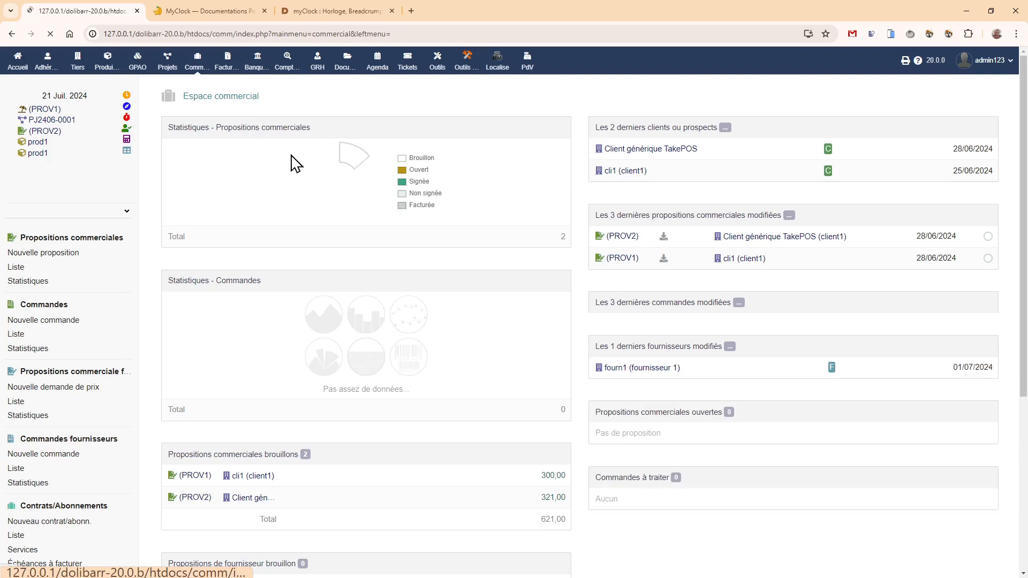
click(126, 130)
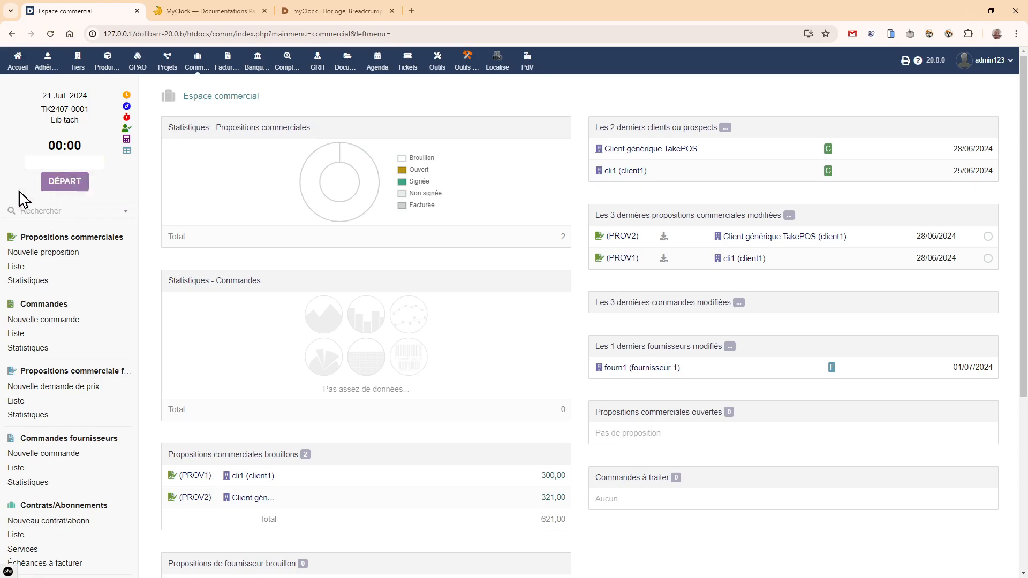
click(65, 163)
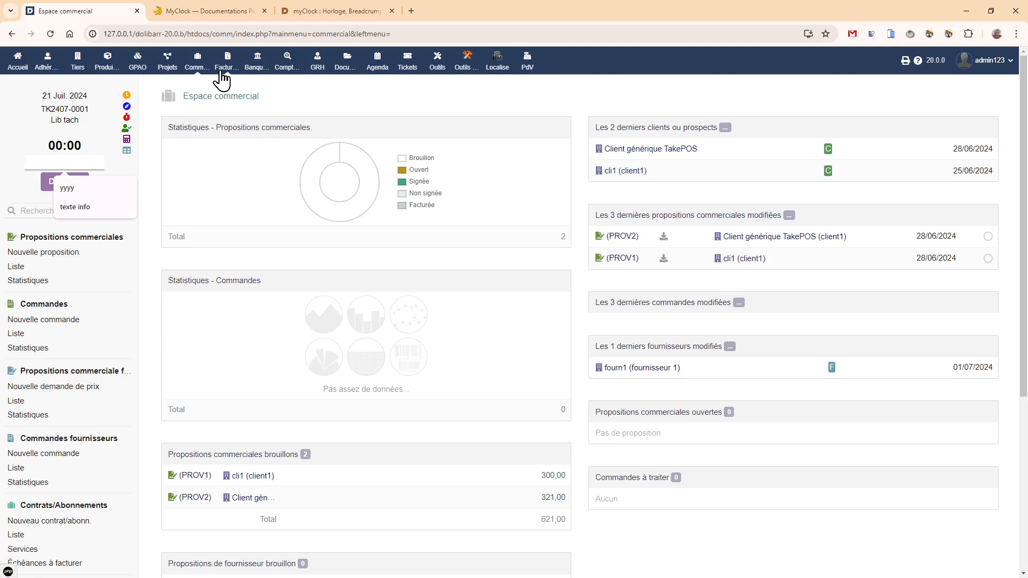
click(199, 65)
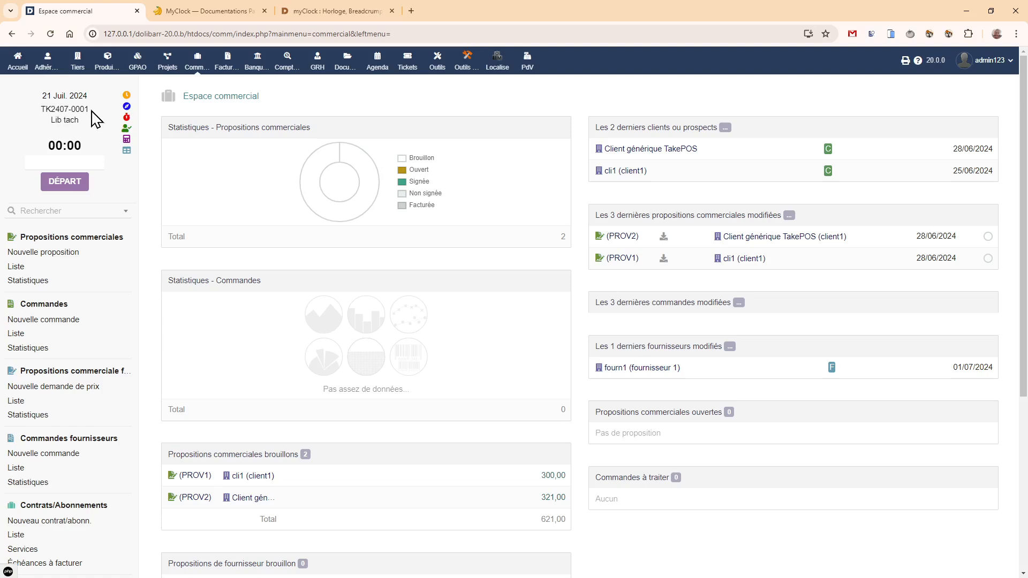
From the projects area, open task TK2407-0001 and show its list of consumed time (Temps consommé)
click(173, 74)
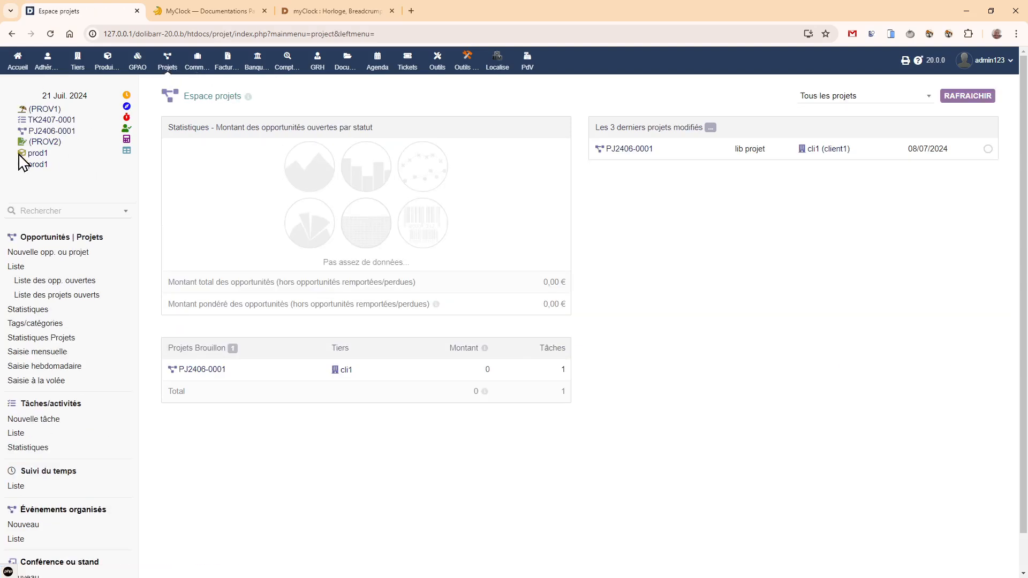
click(51, 121)
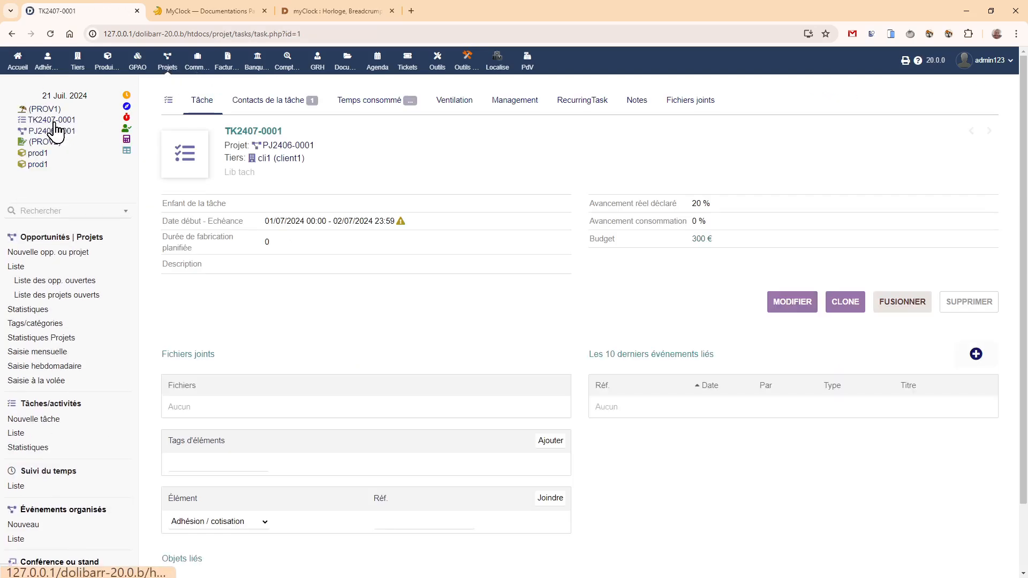
click(383, 107)
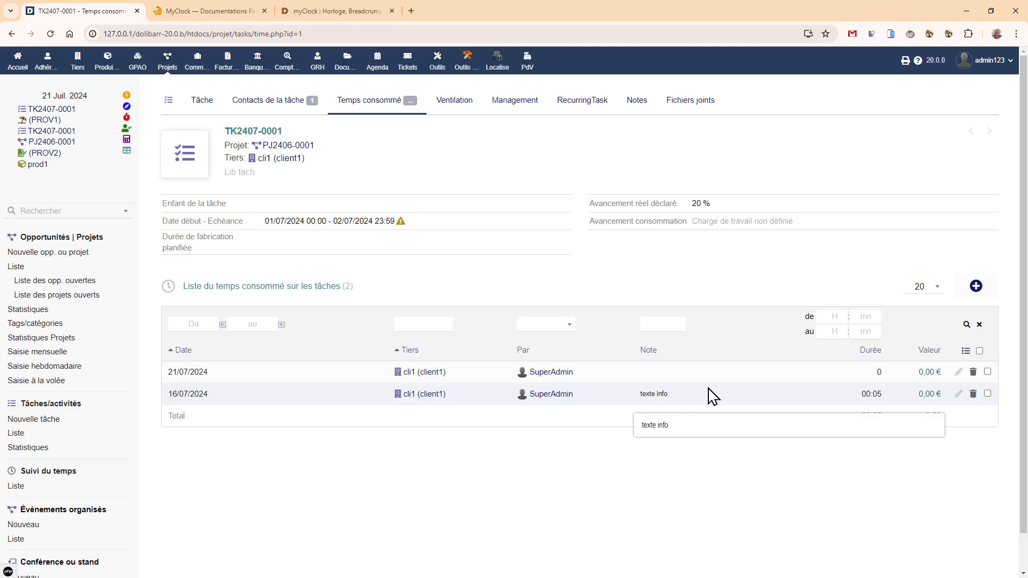
Reopen the myClock module's setup from the list of modules and choose defaut task as the ExtrafieldPointingTask
click(18, 63)
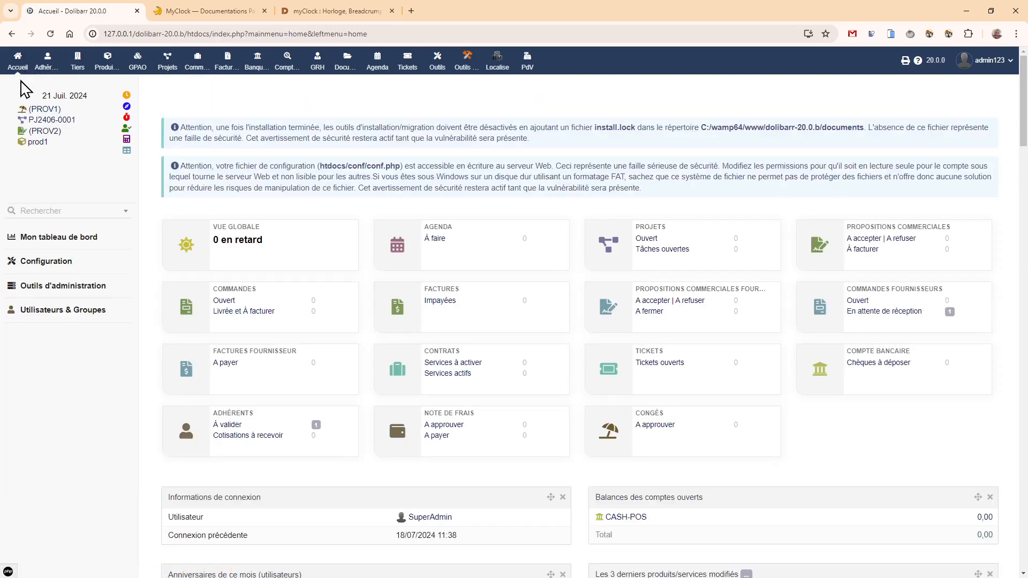
click(63, 262)
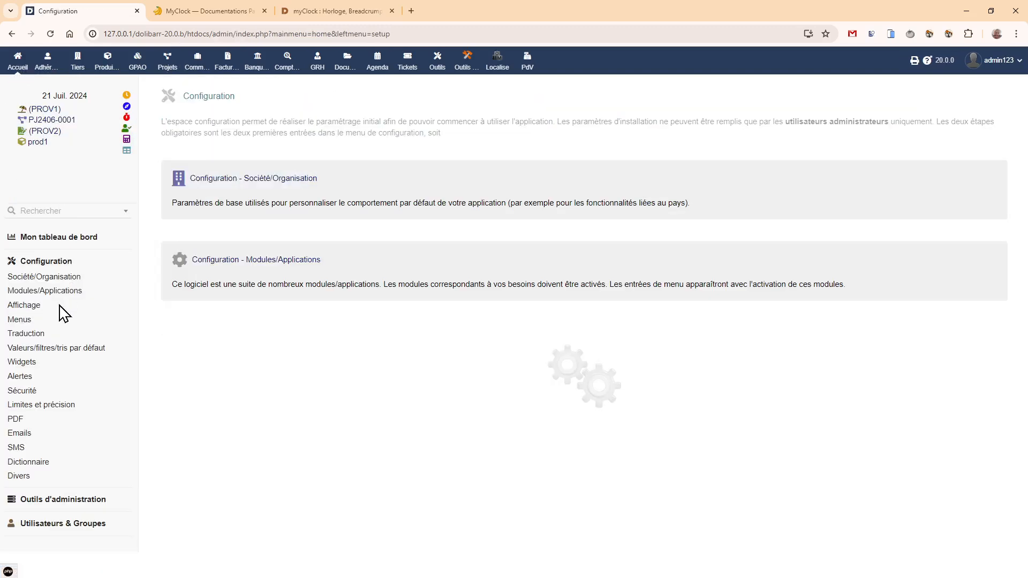
click(69, 292)
scroll(509, 268, down, 20)
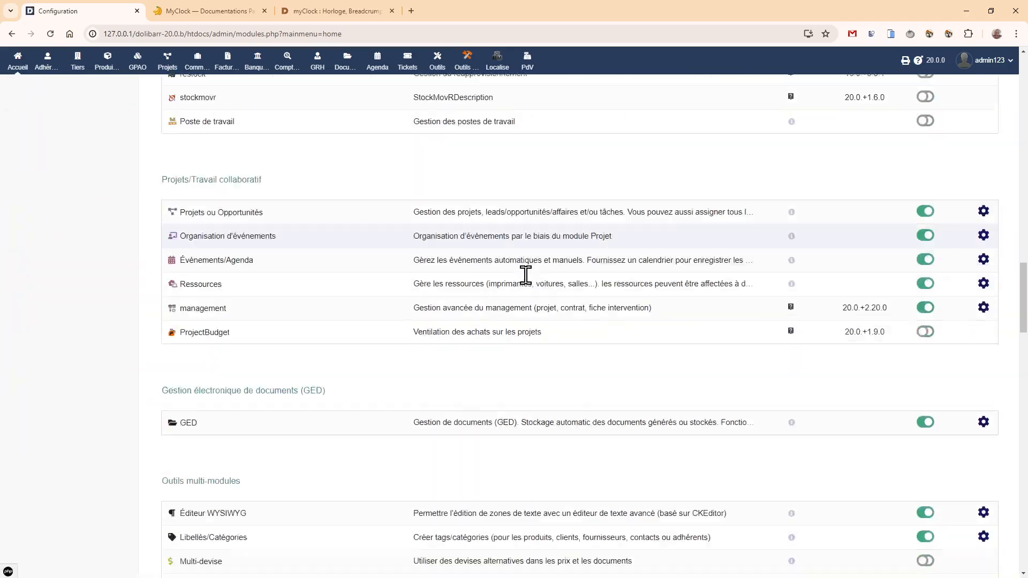
scroll(525, 274, down, 20)
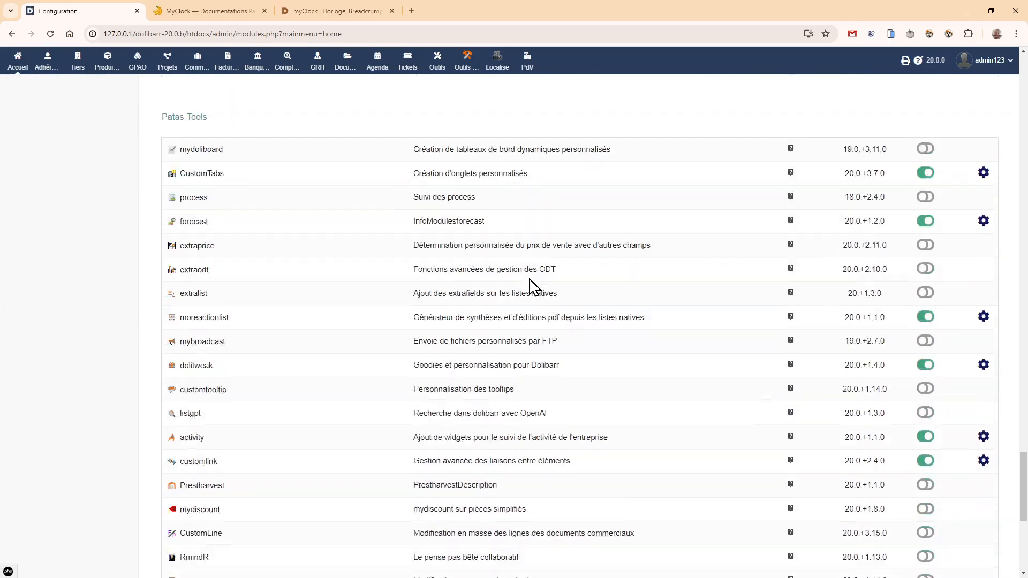
scroll(530, 288, down, 5)
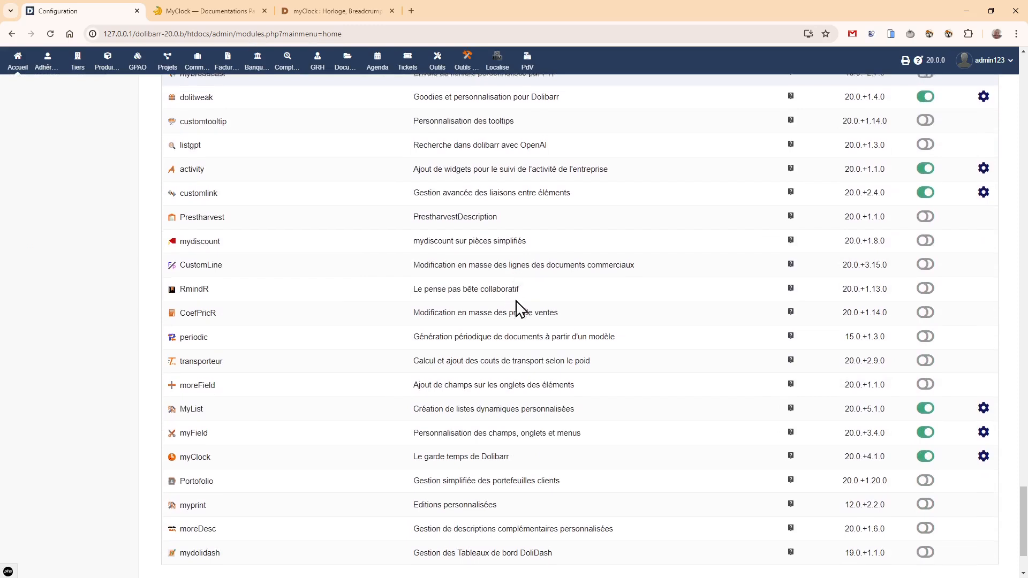
scroll(643, 401, down, 1)
click(984, 407)
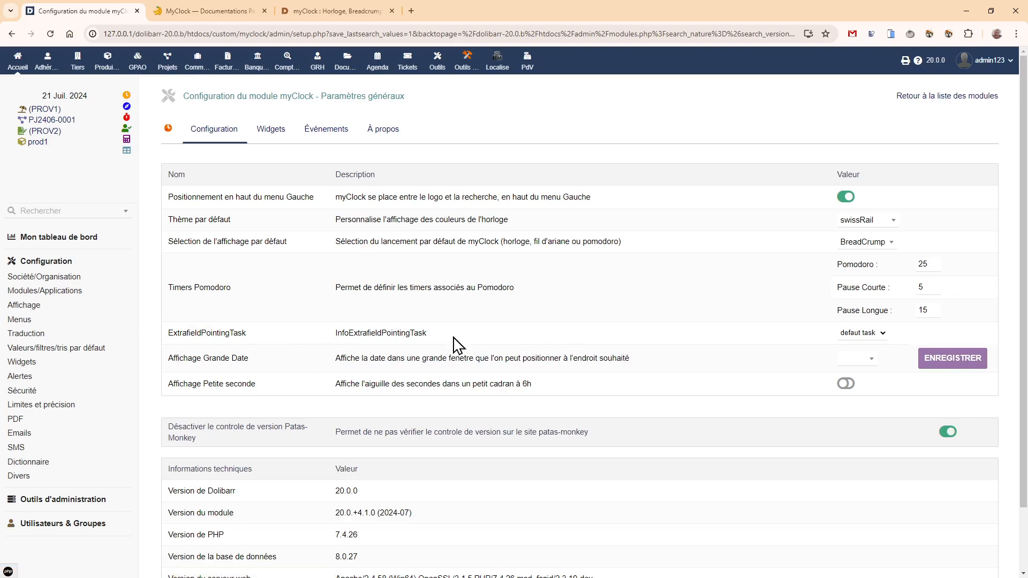
click(863, 333)
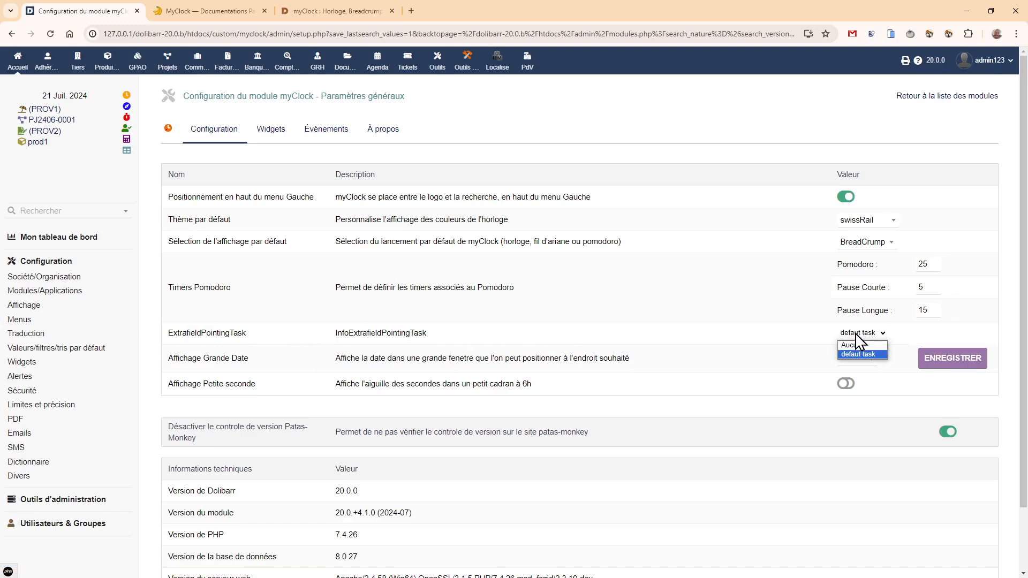
click(860, 355)
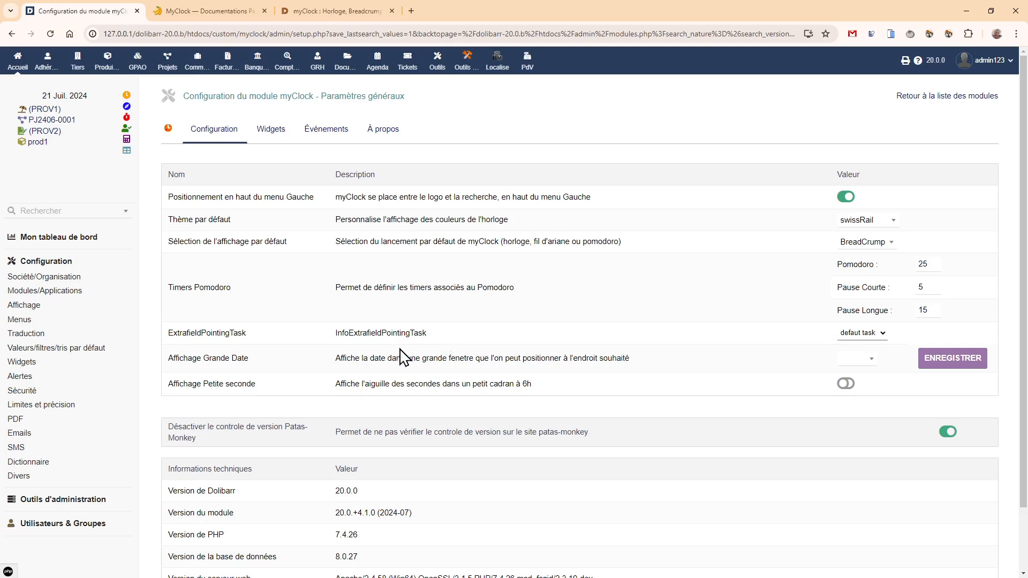
Open the Utilisateurs & Groupes area in a new browser tab and open the card of the most recently created user
right_click(49, 527)
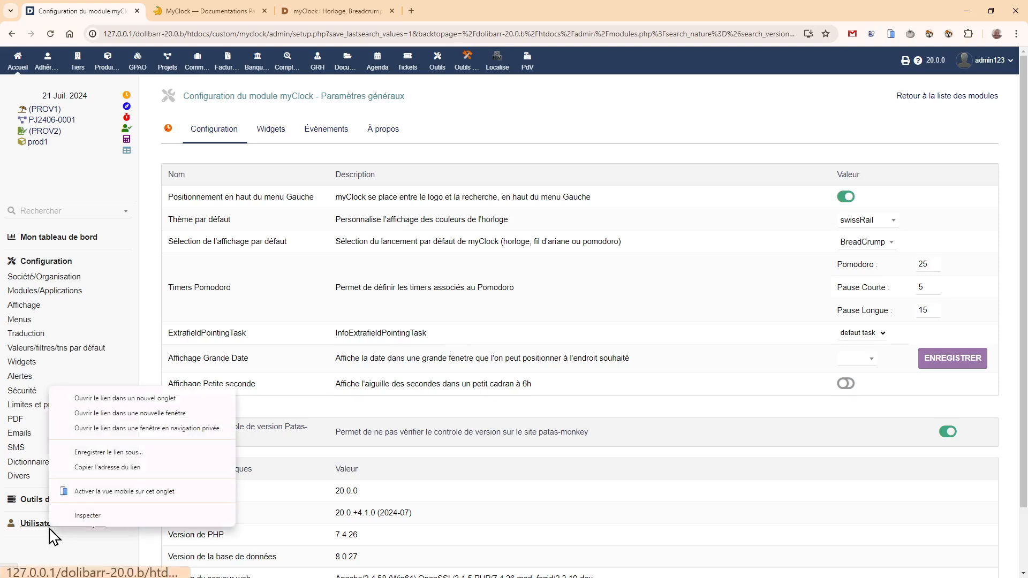
click(123, 398)
click(194, 12)
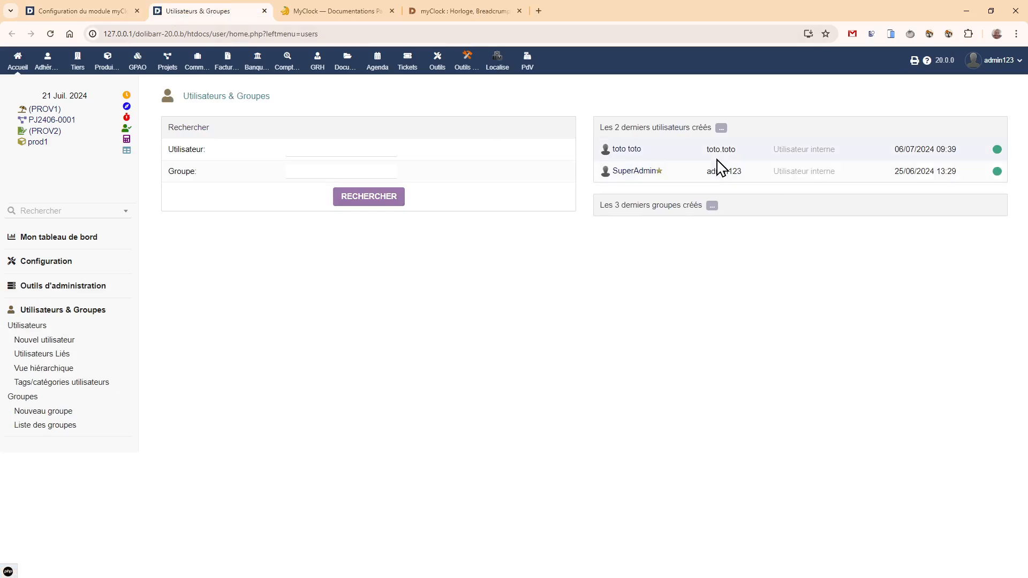
click(629, 151)
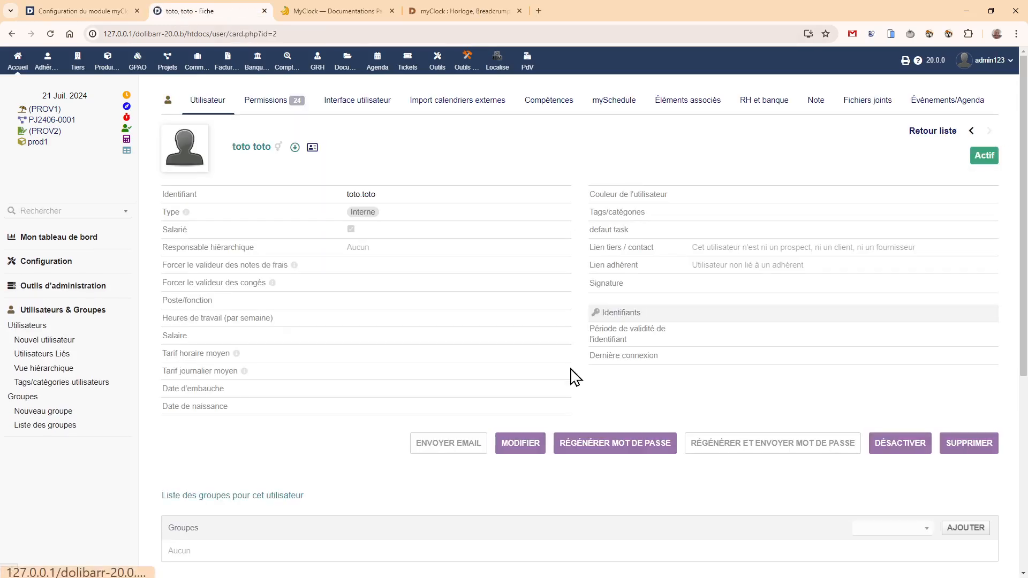
Put the user's card in edit mode and show the tasks available for its defaut task field
click(522, 449)
scroll(340, 277, down, 7)
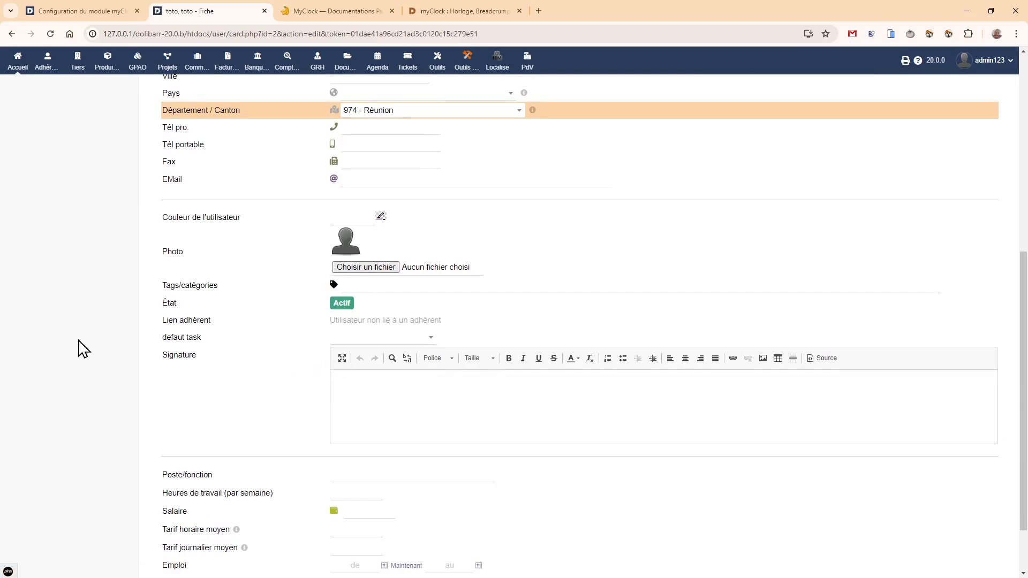
click(399, 341)
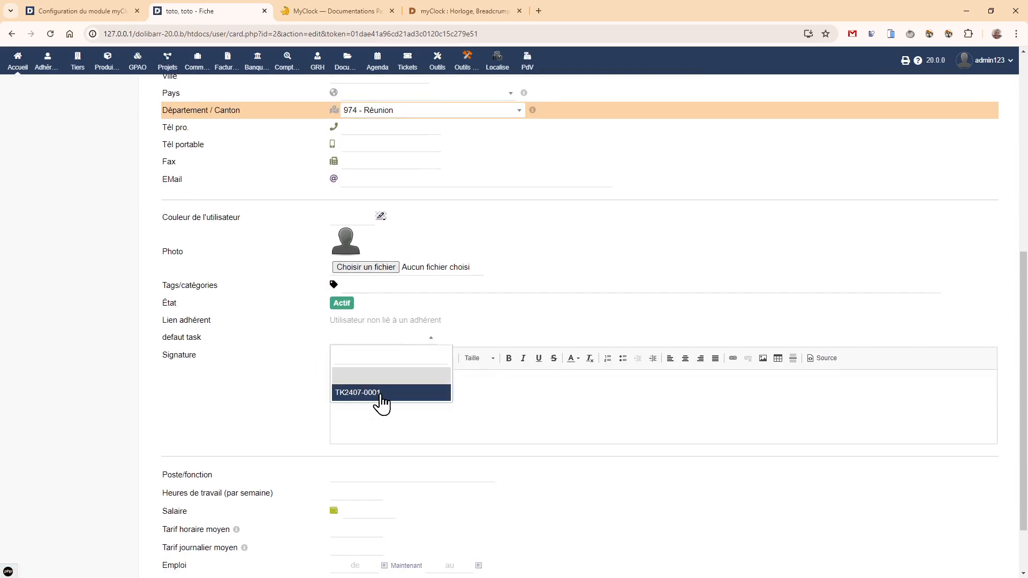
scroll(156, 340, up, 7)
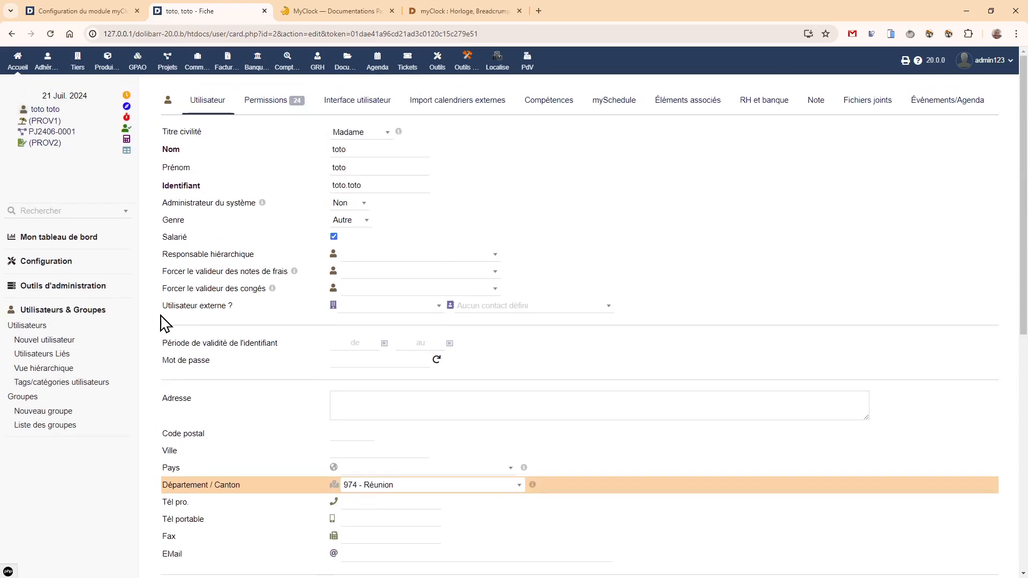
mouse_move(50, 153)
scroll(129, 136, down, 7)
scroll(125, 163, up, 7)
Record the departure on task TK2407-0001 in the myClock widget, repeating it from the Accueil page
click(127, 139)
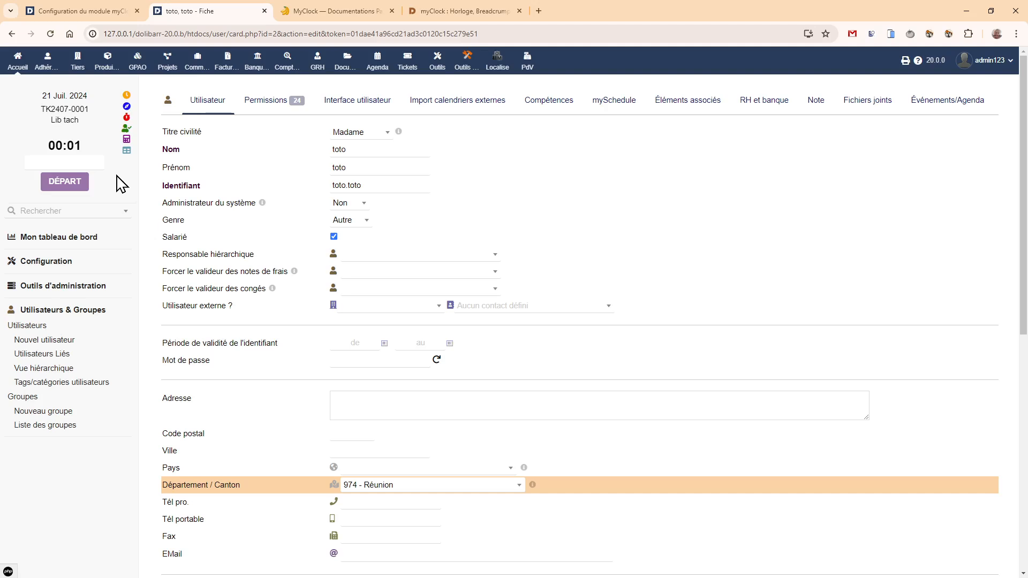
click(59, 187)
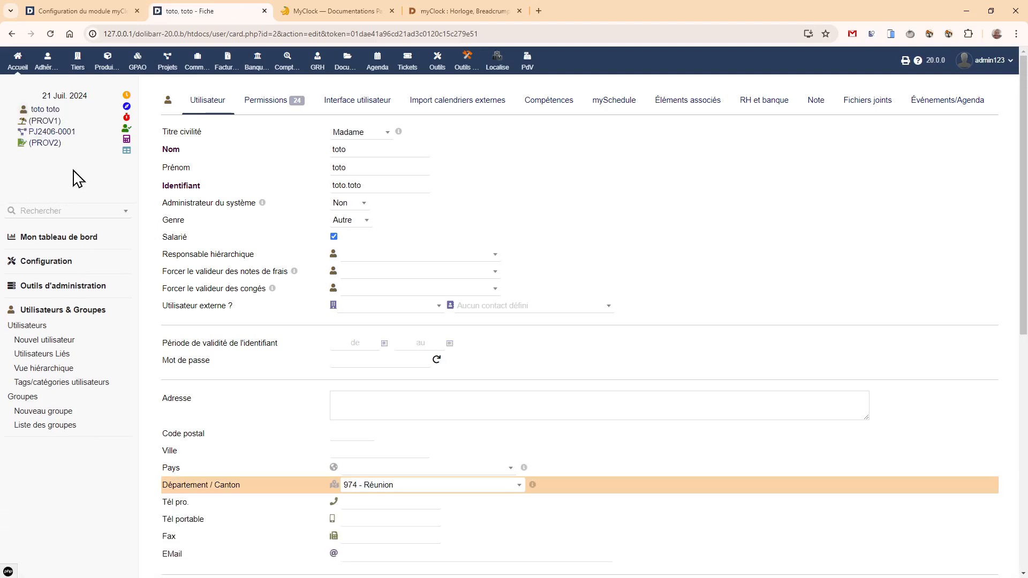
click(126, 128)
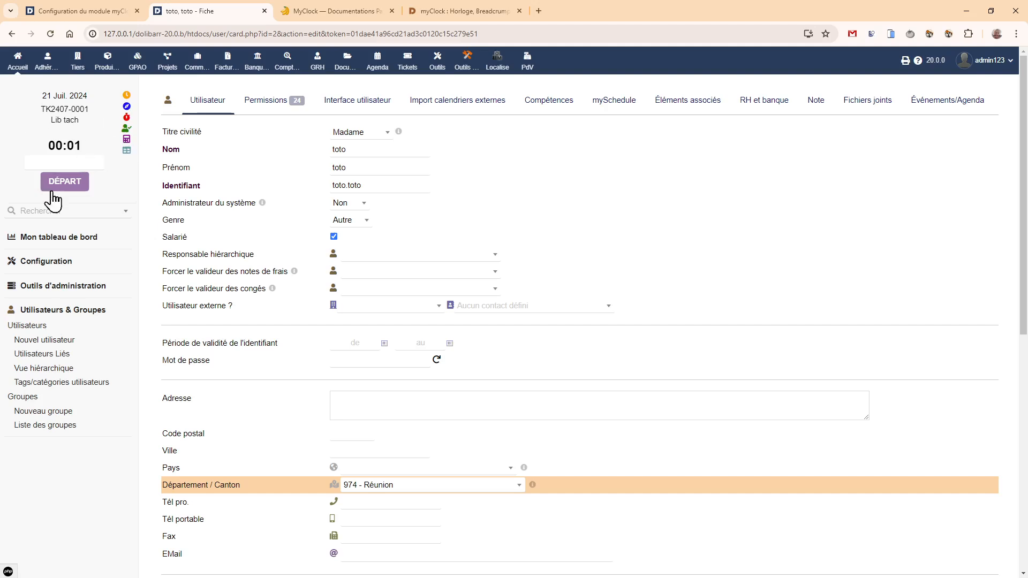
click(67, 184)
click(23, 65)
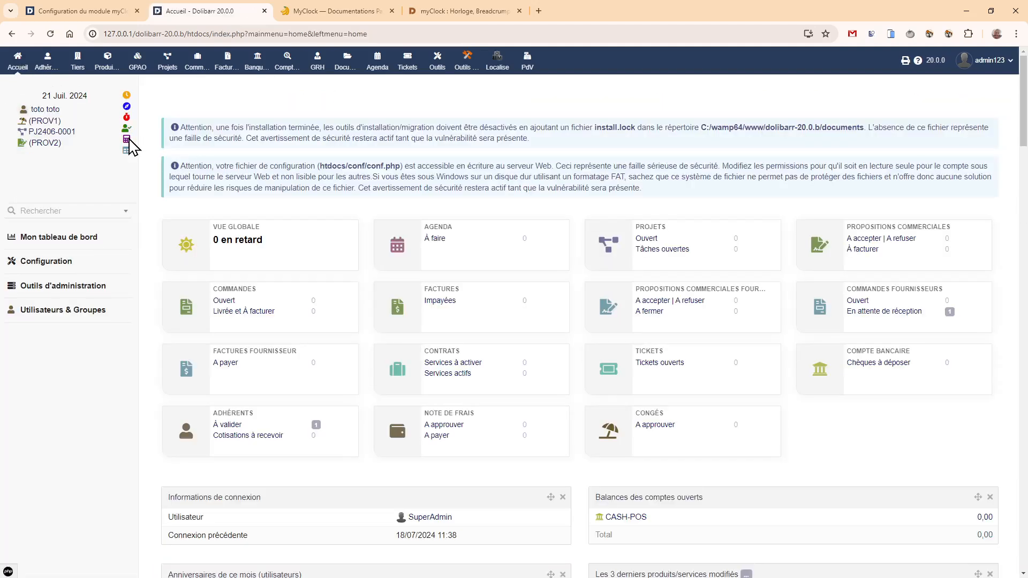
click(125, 131)
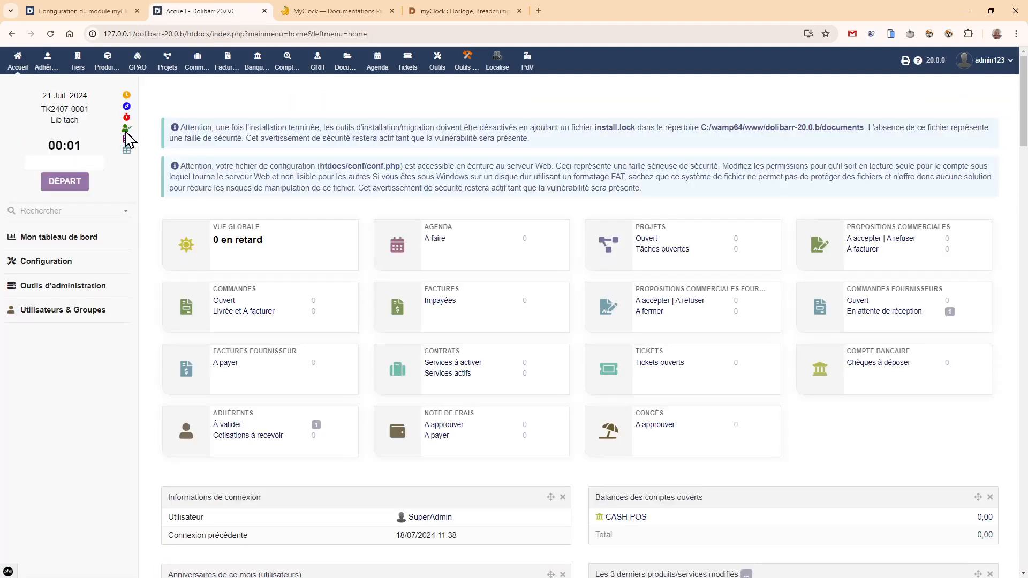
click(63, 183)
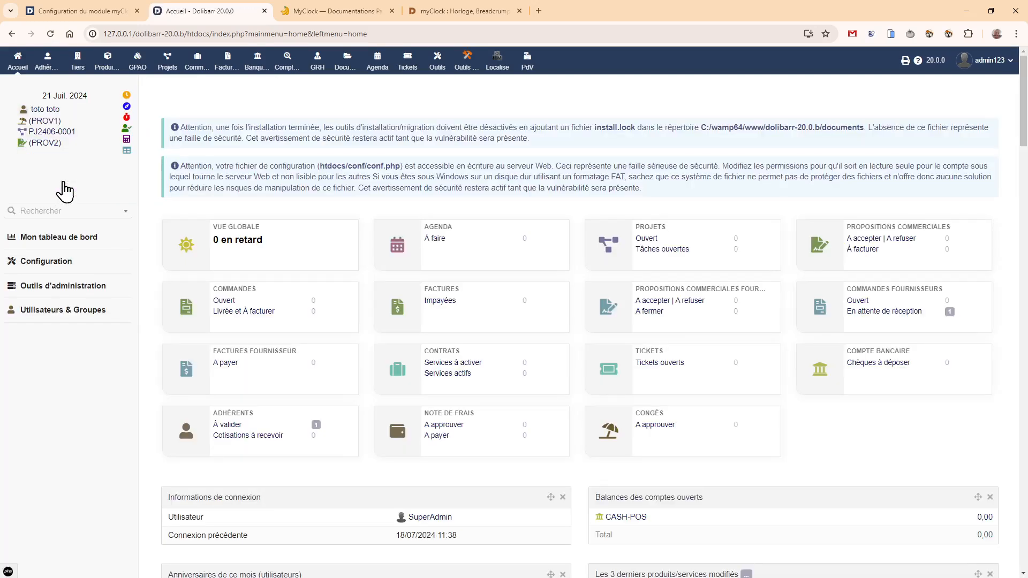
Show the tasks available for clocking an arrival in the myClock widget, and view its Favori box
click(126, 132)
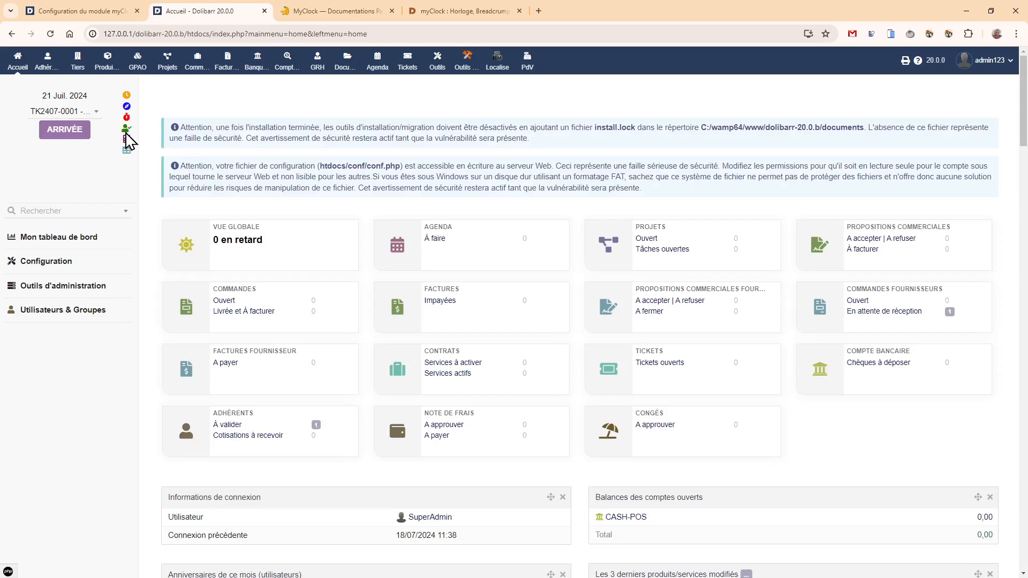
click(53, 112)
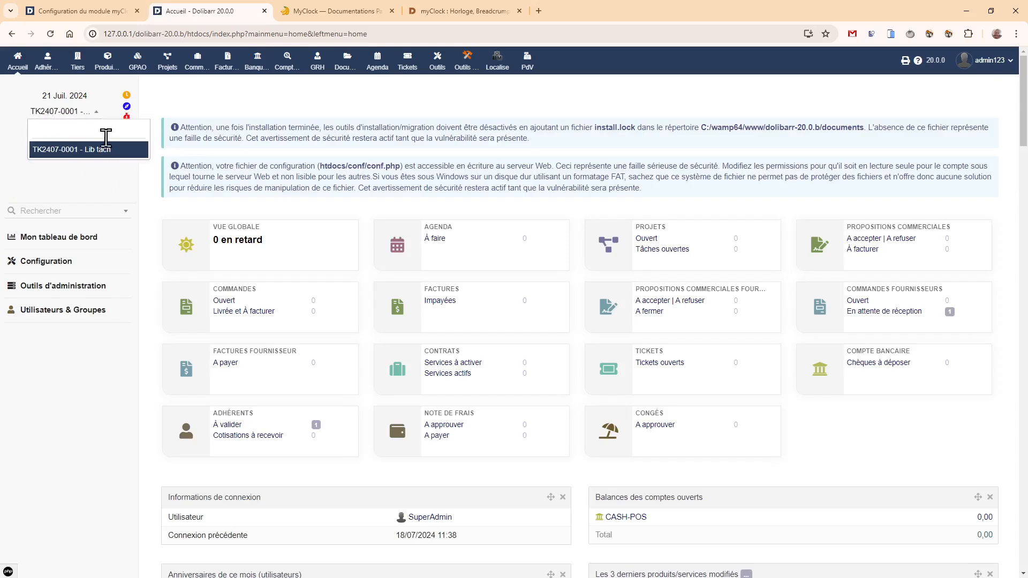
click(85, 183)
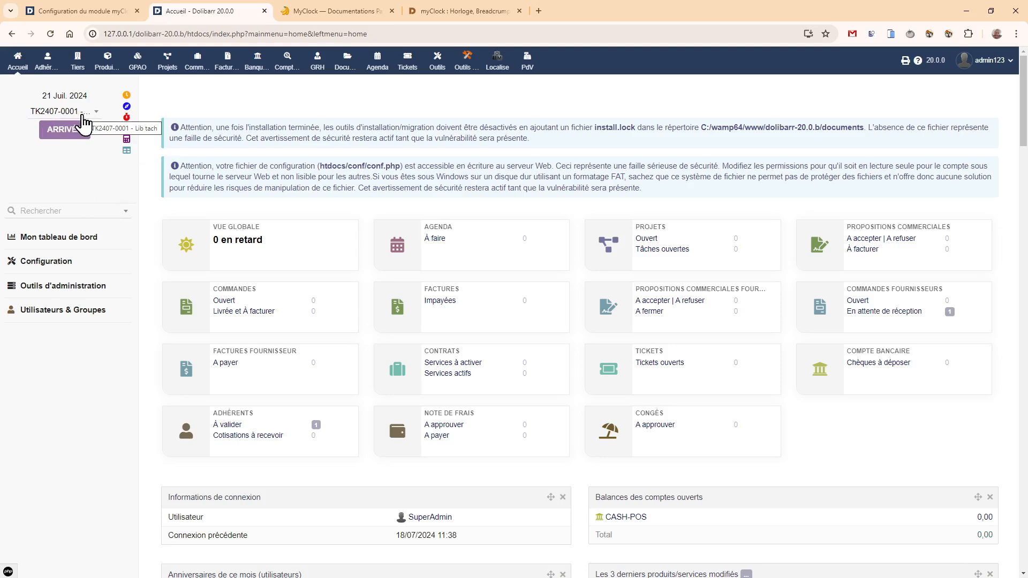
click(127, 151)
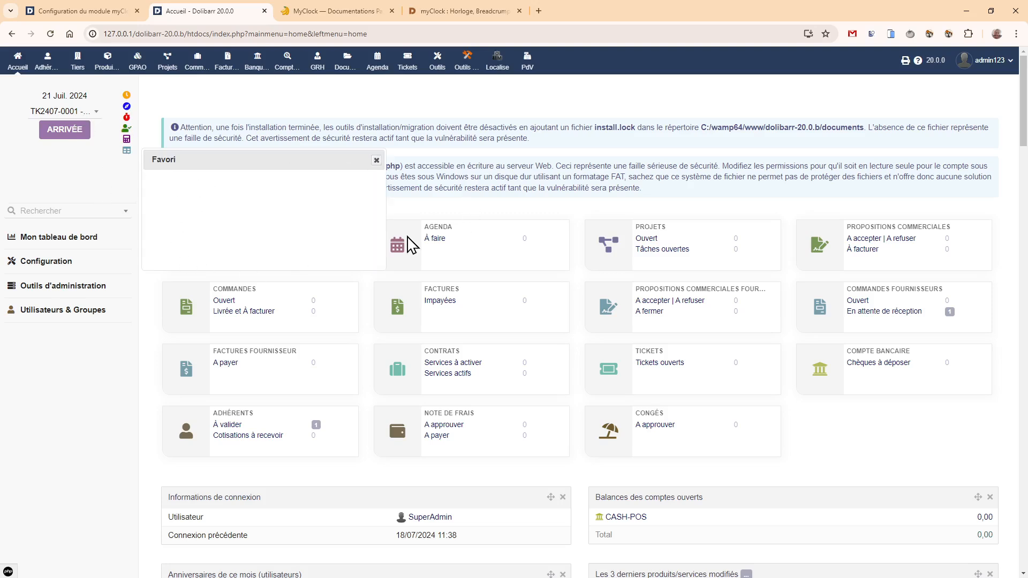
click(376, 160)
Return to the myClock module setup, go past its widget settings to the Événements settings, and enable Montrer les interventions
click(40, 263)
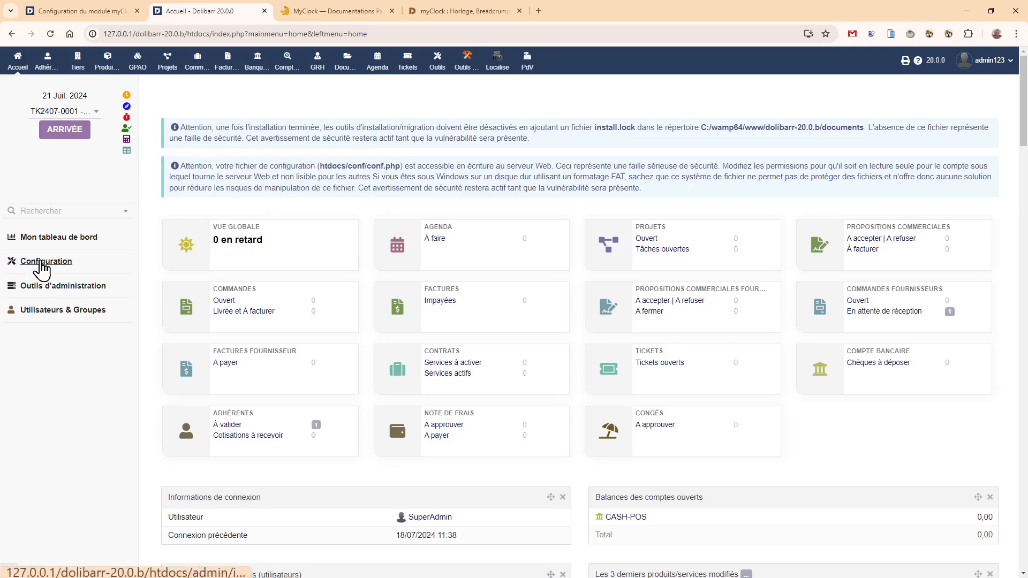
click(72, 11)
click(290, 135)
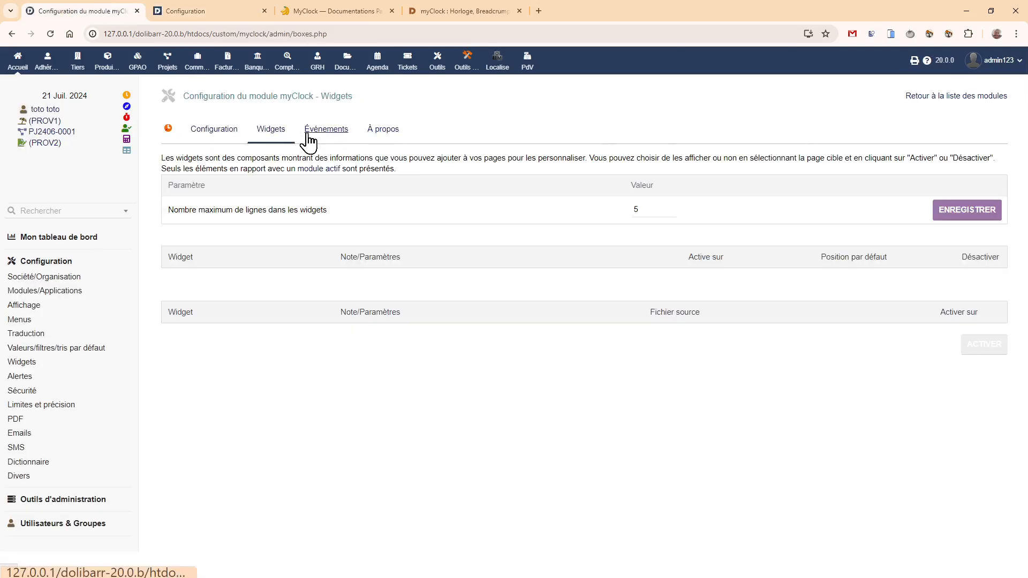
click(321, 134)
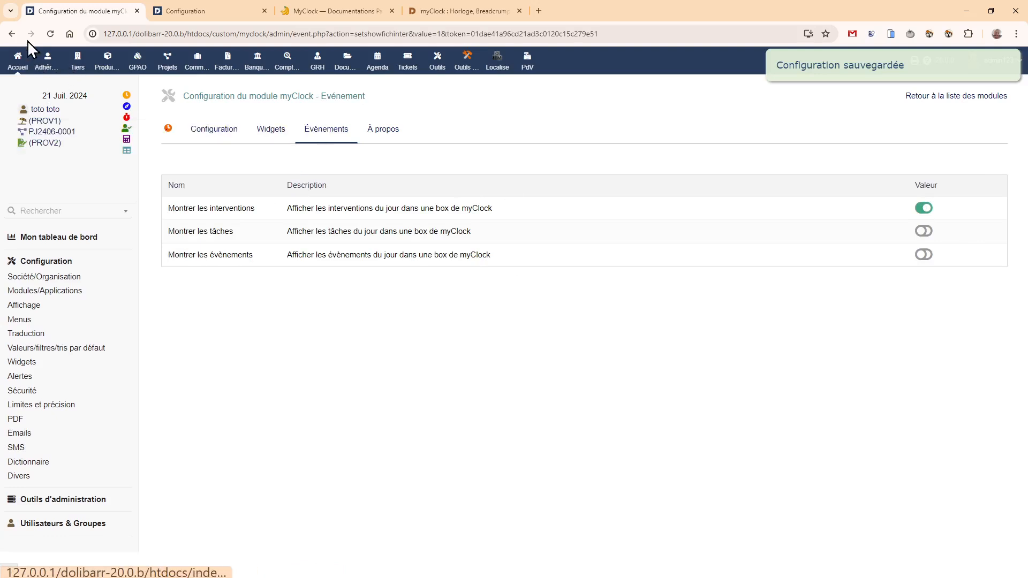
Check the Favori box in the myClock widget, close it, and enable Montrer les évènements
click(128, 152)
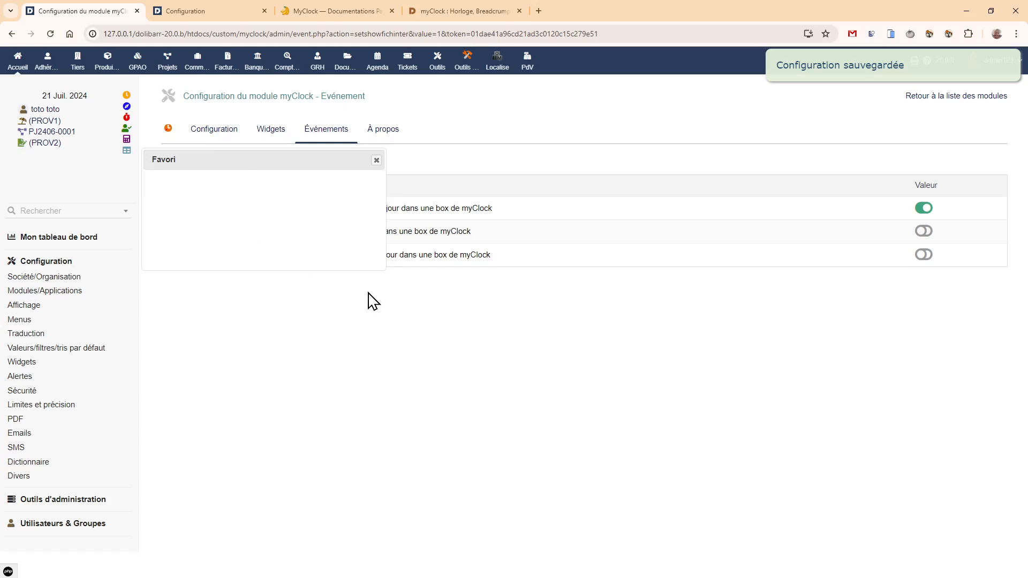
click(376, 160)
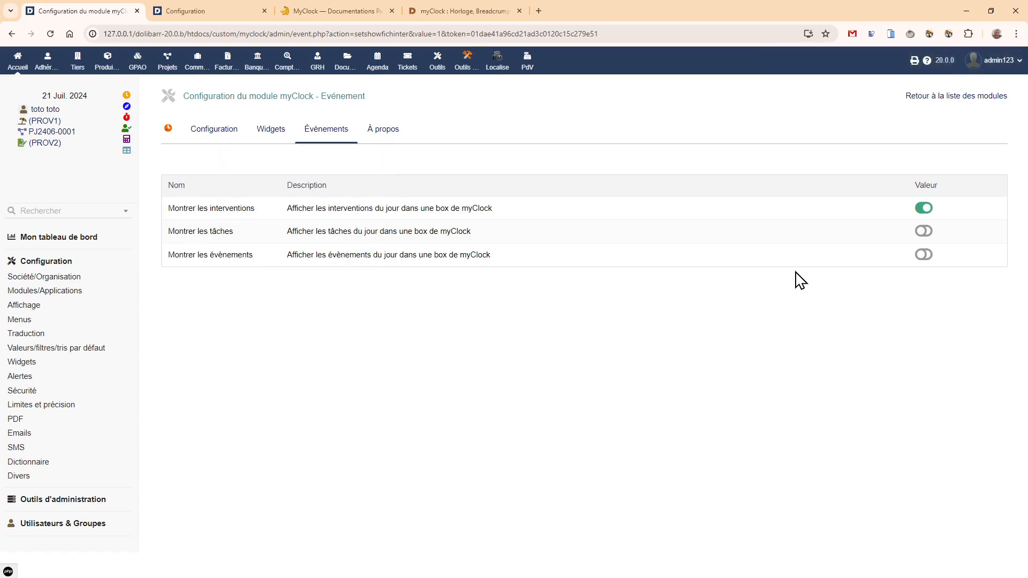
click(923, 255)
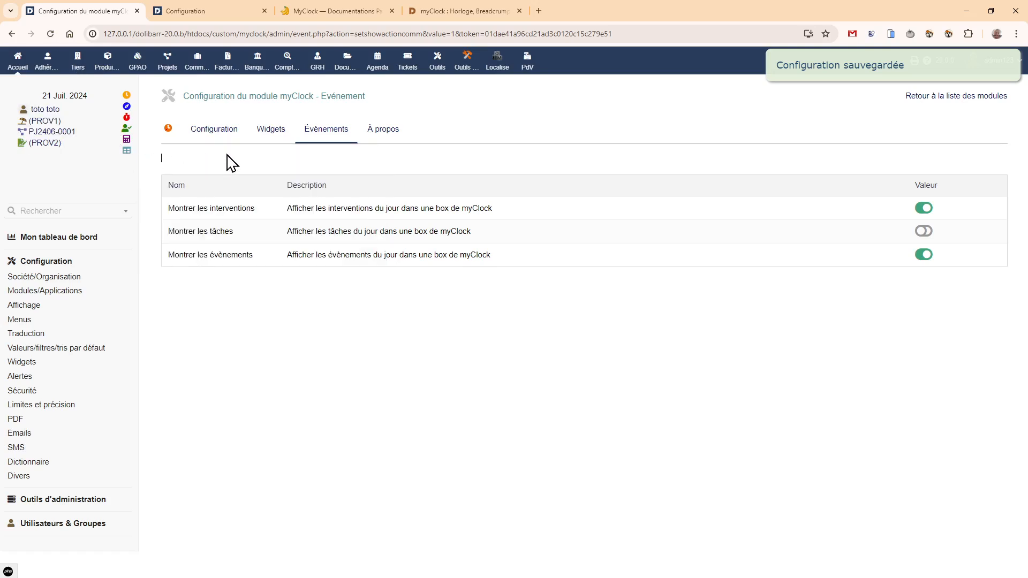
View the module's widget settings, then return to the Accueil page and switch myClock between its clock and breadcrumb displays
click(267, 137)
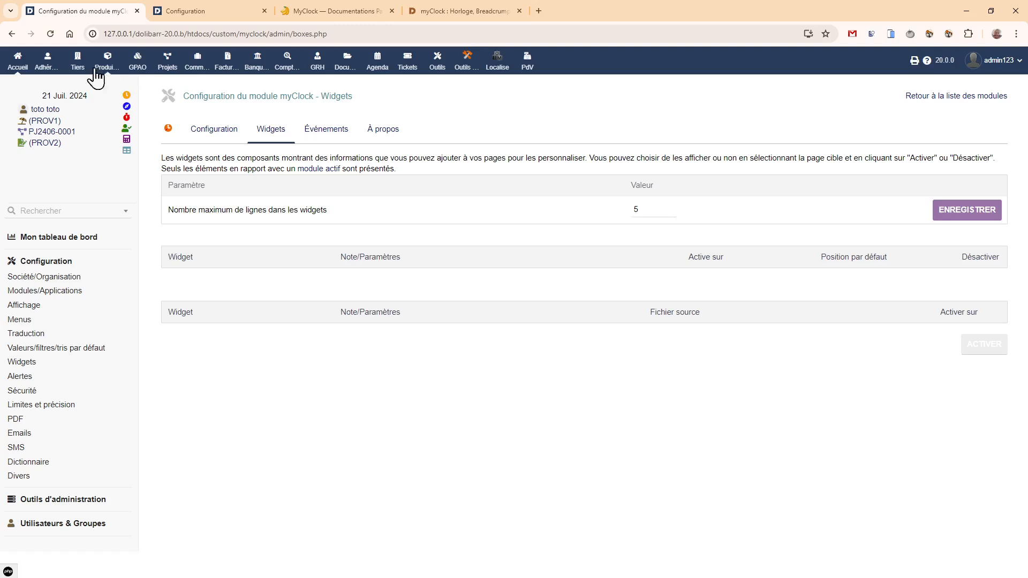
click(22, 68)
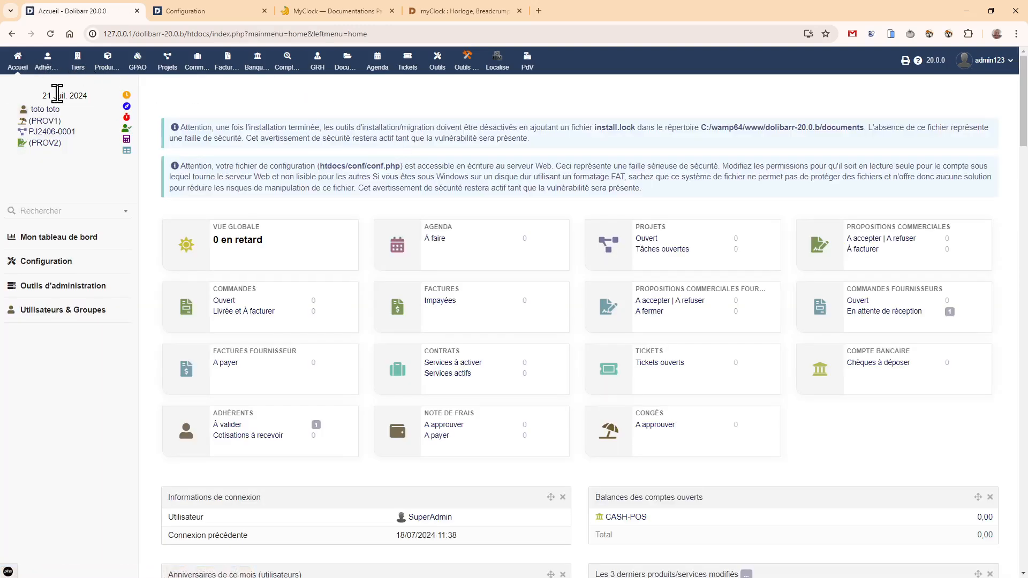
click(126, 96)
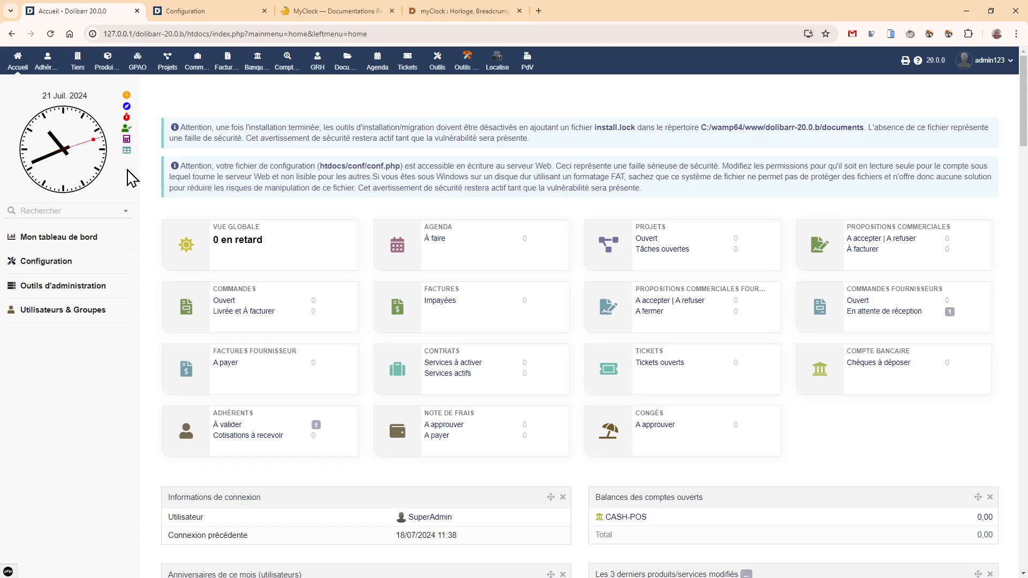
click(128, 109)
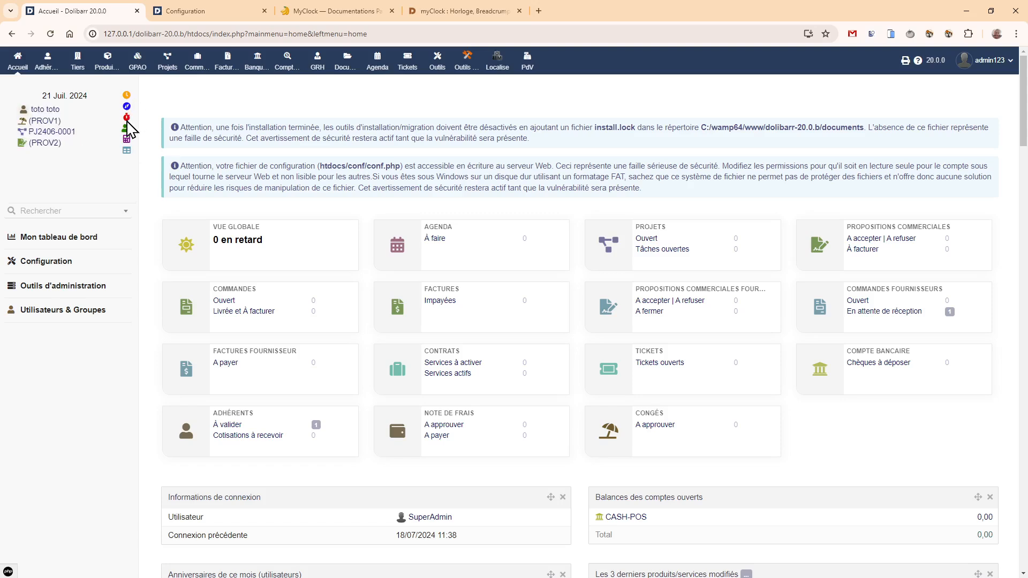